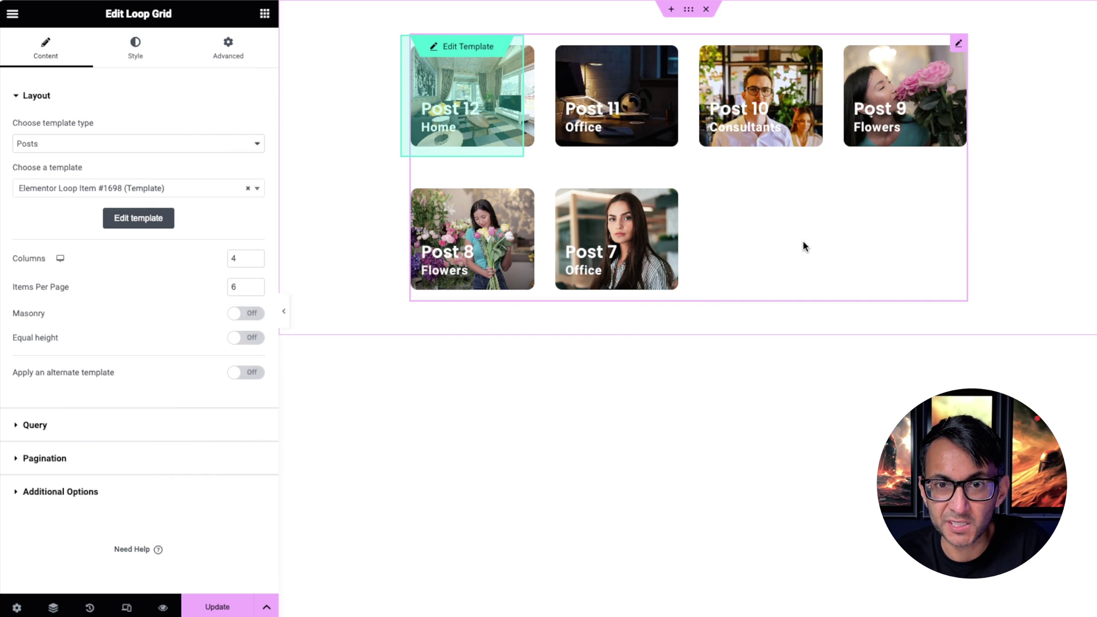
# Check that the loop grid's Items Per Page is 6 and leave it unchanged
pyautogui.doubleClick(235, 286)
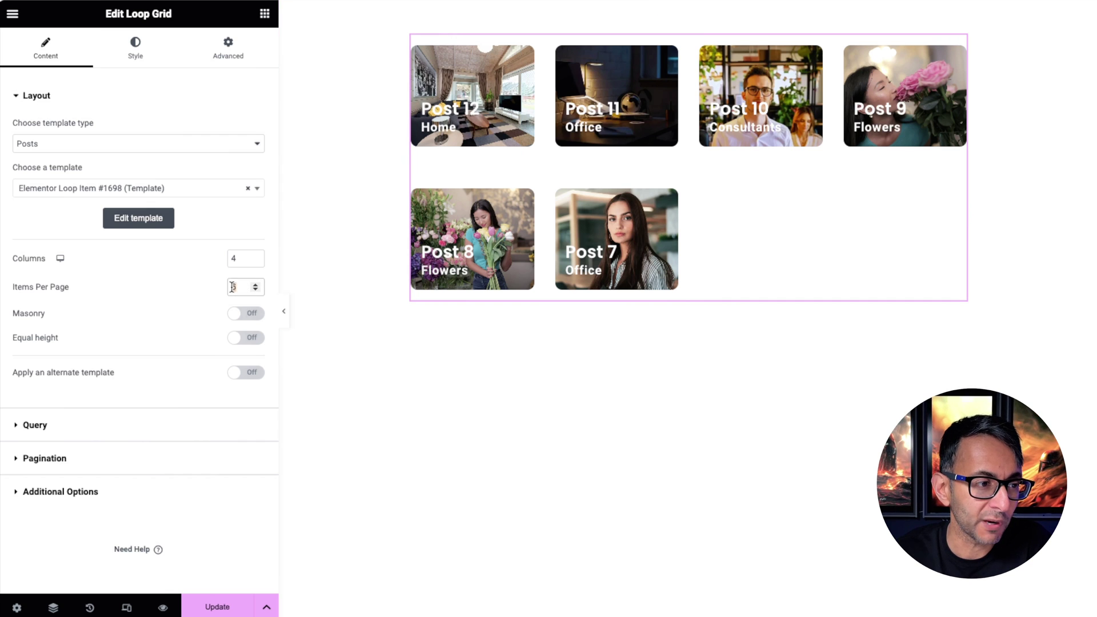
pyautogui.click(342, 346)
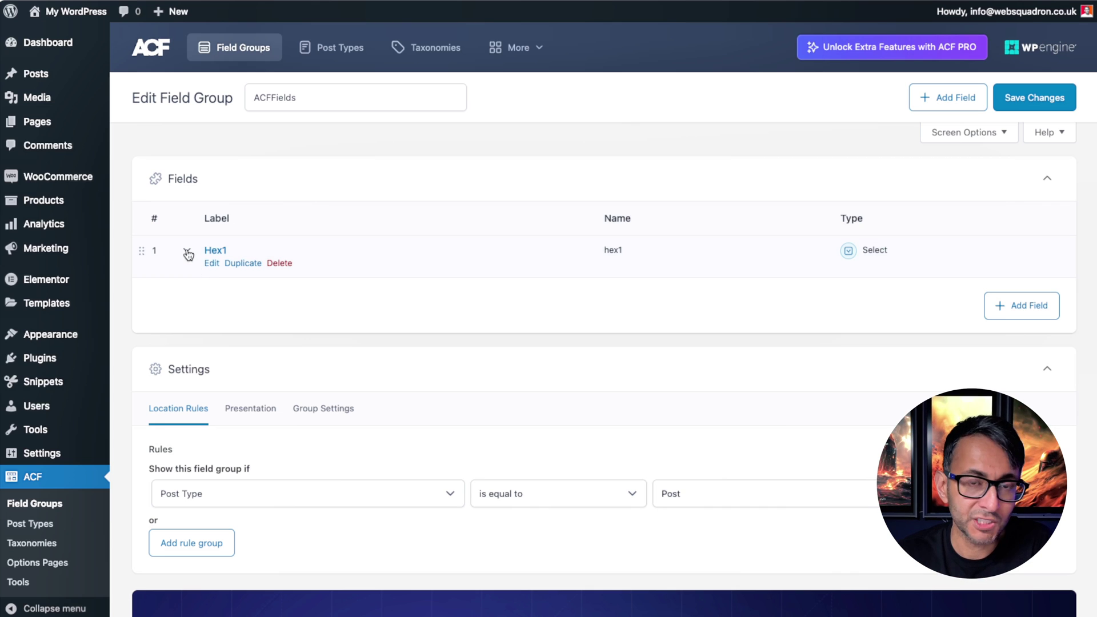
# Review Hex1's choices (#FF0050 Red, #FFA900 Orange, #0000FF Blue) and save the ACFFields group
pyautogui.click(208, 264)
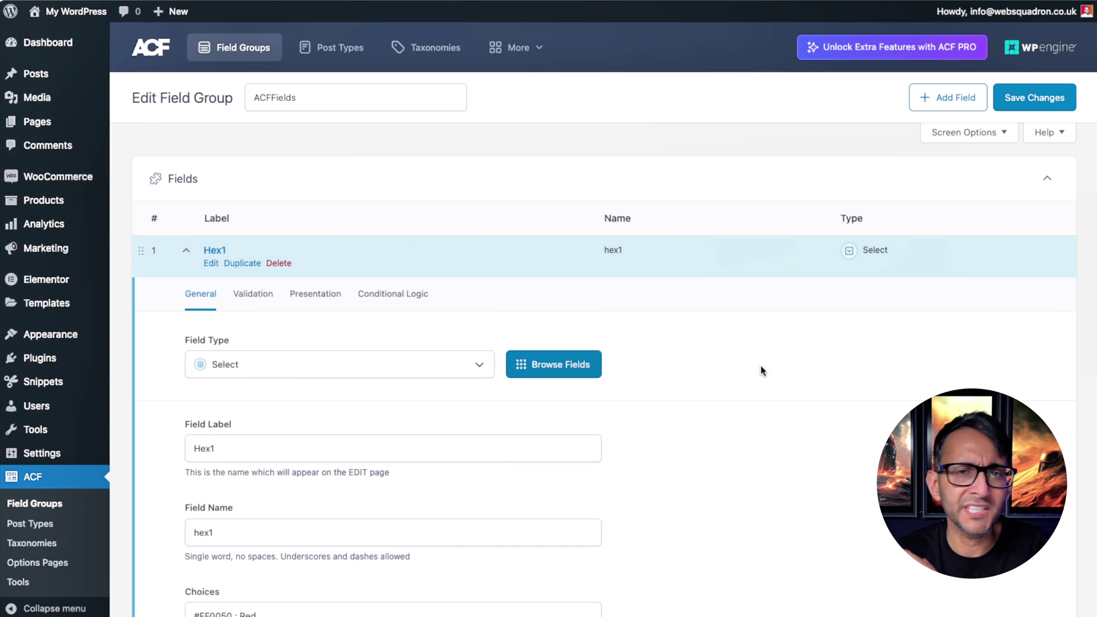
pyautogui.scroll(-3, 760, 367)
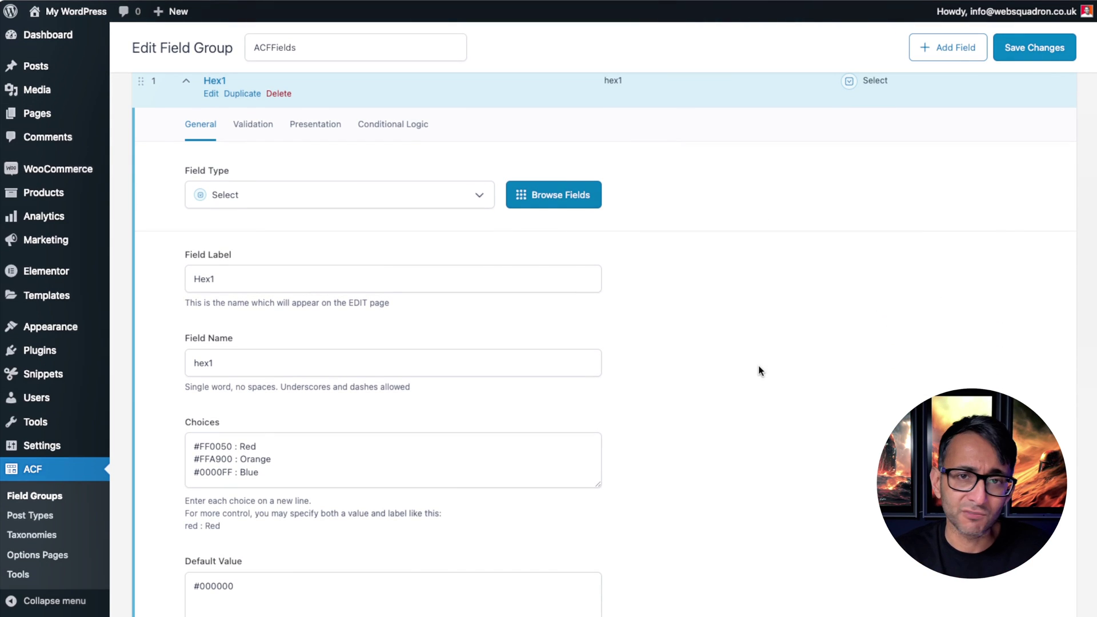
pyautogui.scroll(-2, 759, 368)
pyautogui.click(292, 346)
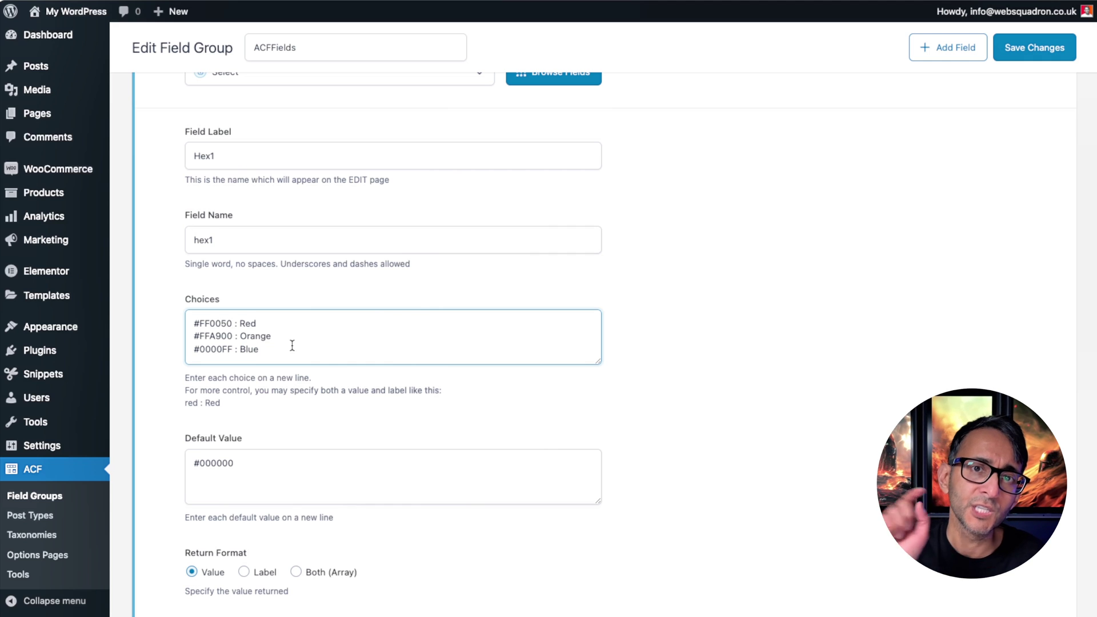
pyautogui.doubleClick(211, 324)
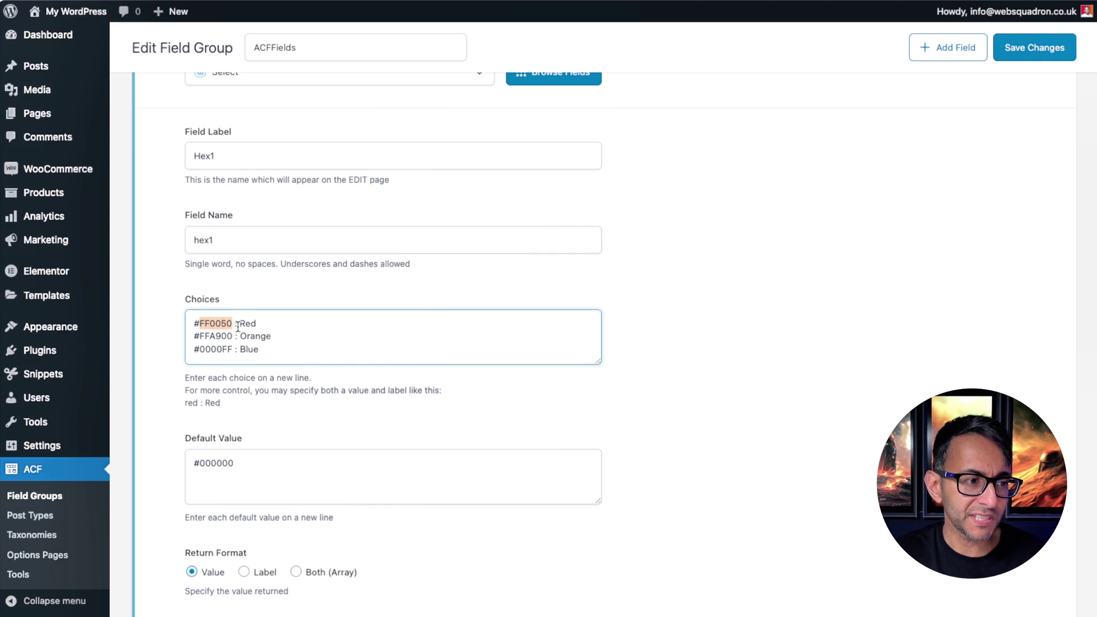
pyautogui.click(258, 325)
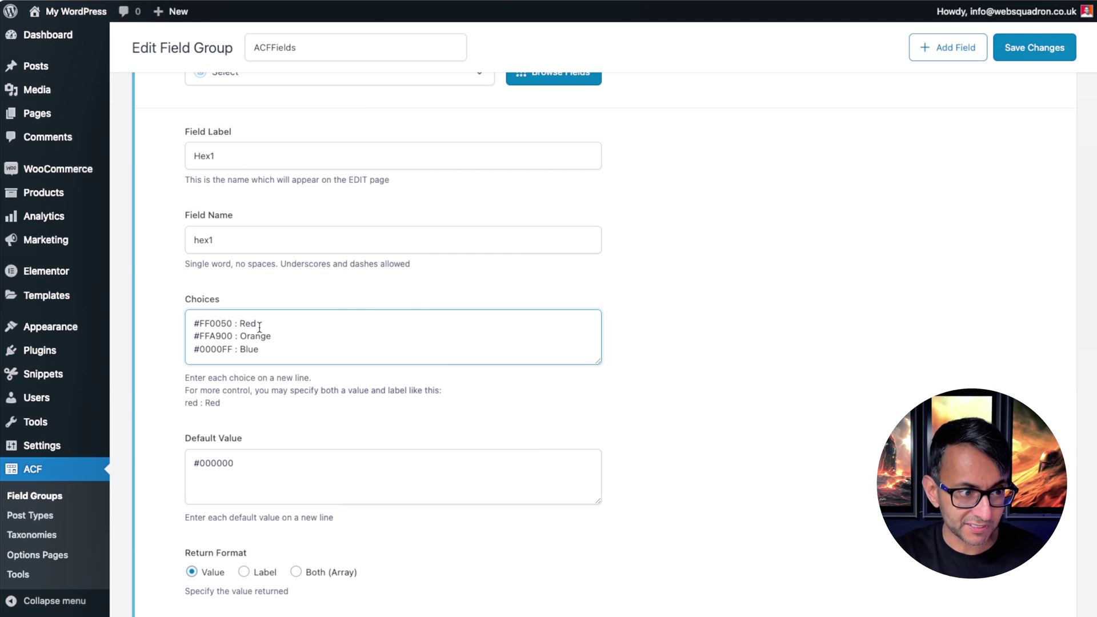
pyautogui.doubleClick(252, 324)
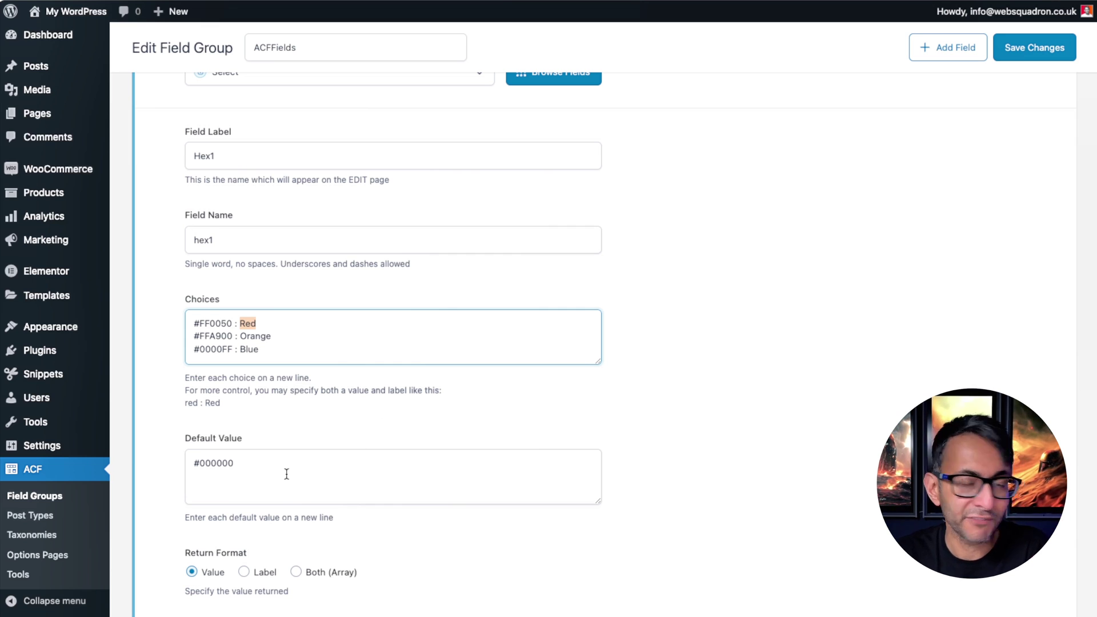
pyautogui.scroll(3, 359, 464)
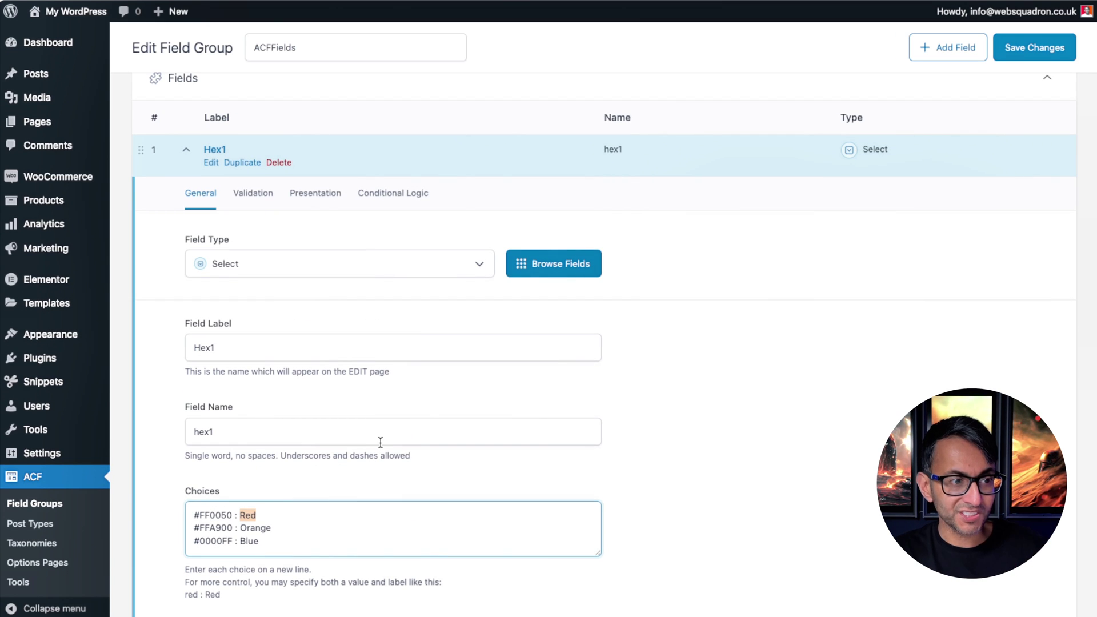
pyautogui.click(1015, 50)
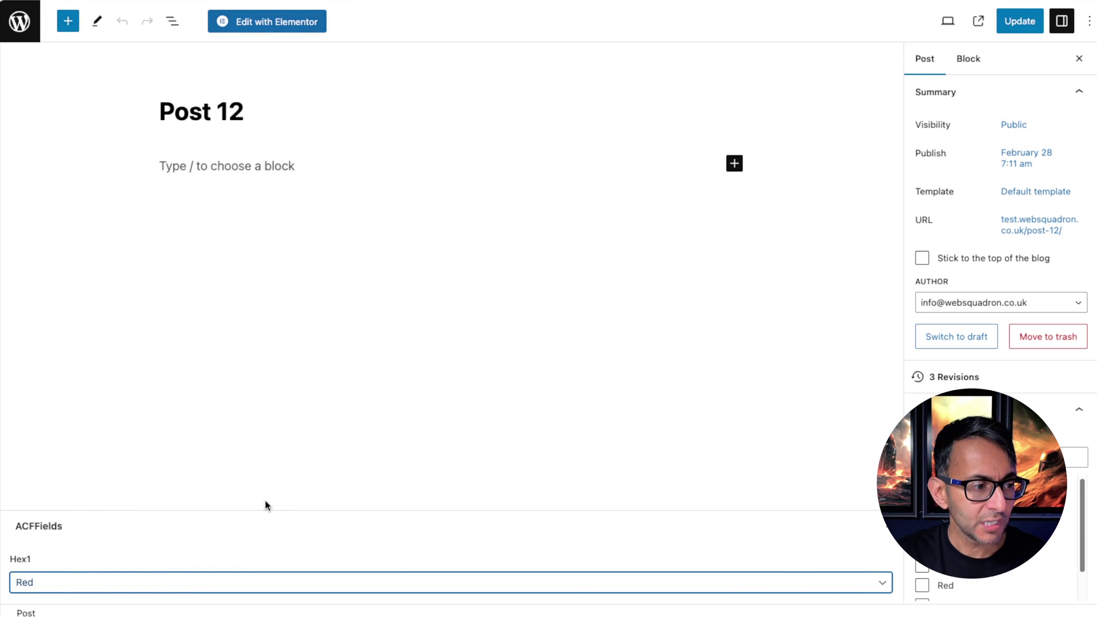
# Keep Post 12's Hex1 colour as Red and return to the Elementor editor
pyautogui.click(83, 580)
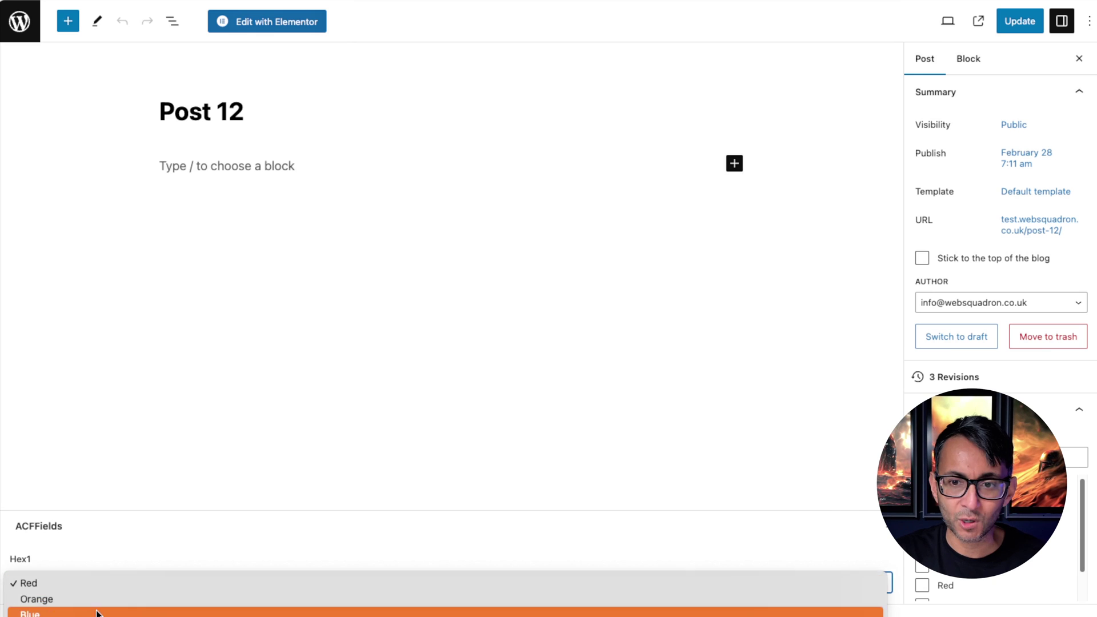
pyautogui.click(150, 525)
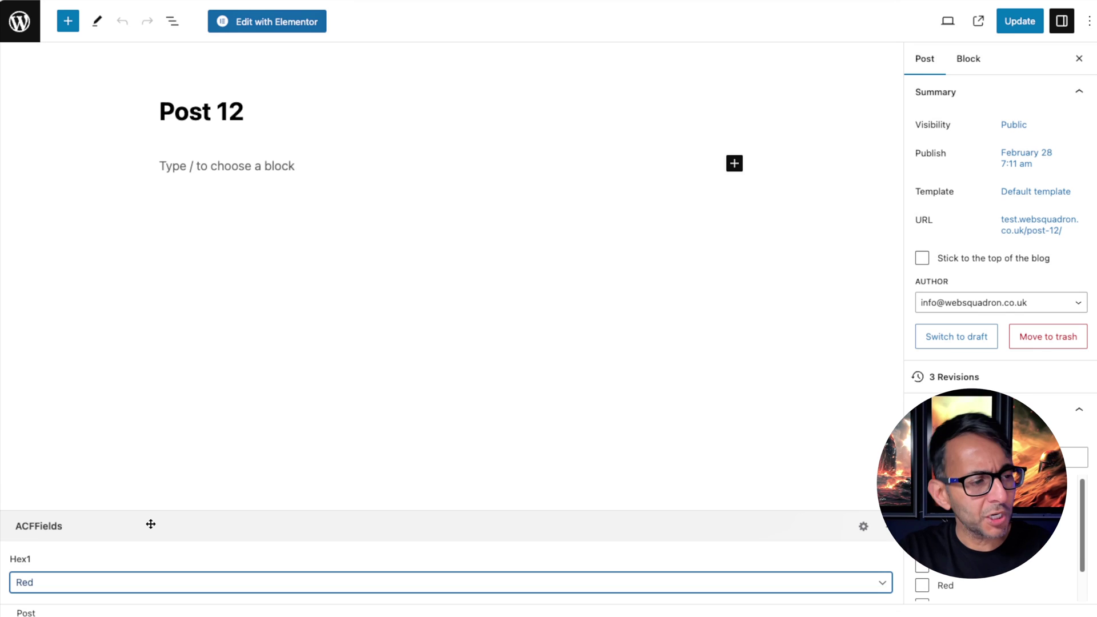
pyautogui.click(156, 585)
pyautogui.click(235, 505)
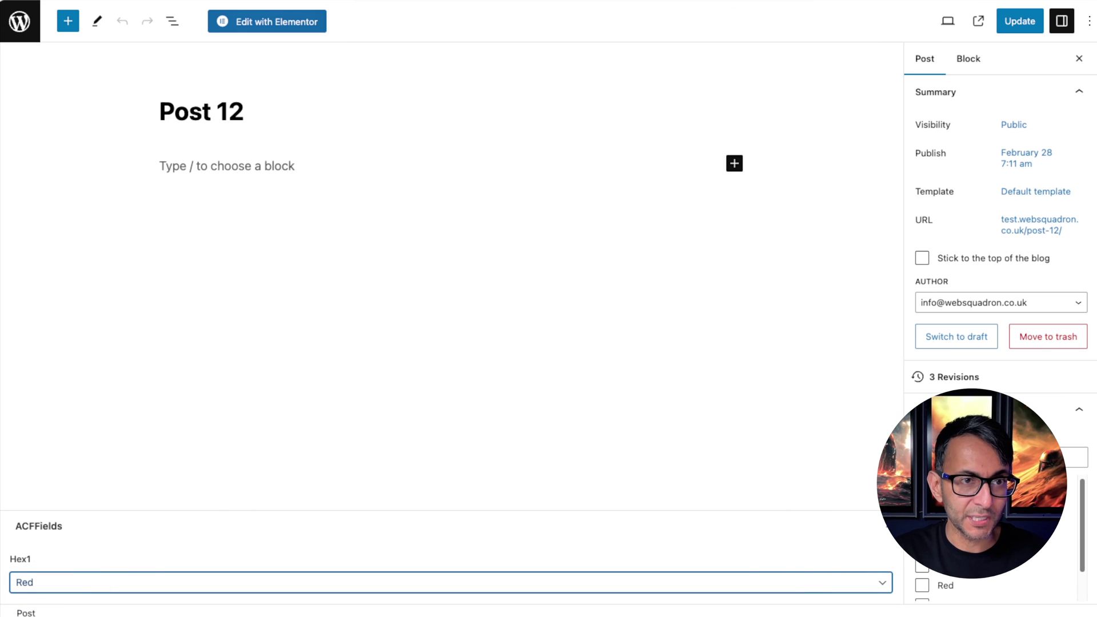
pyautogui.hotkey('alt', 'Left')
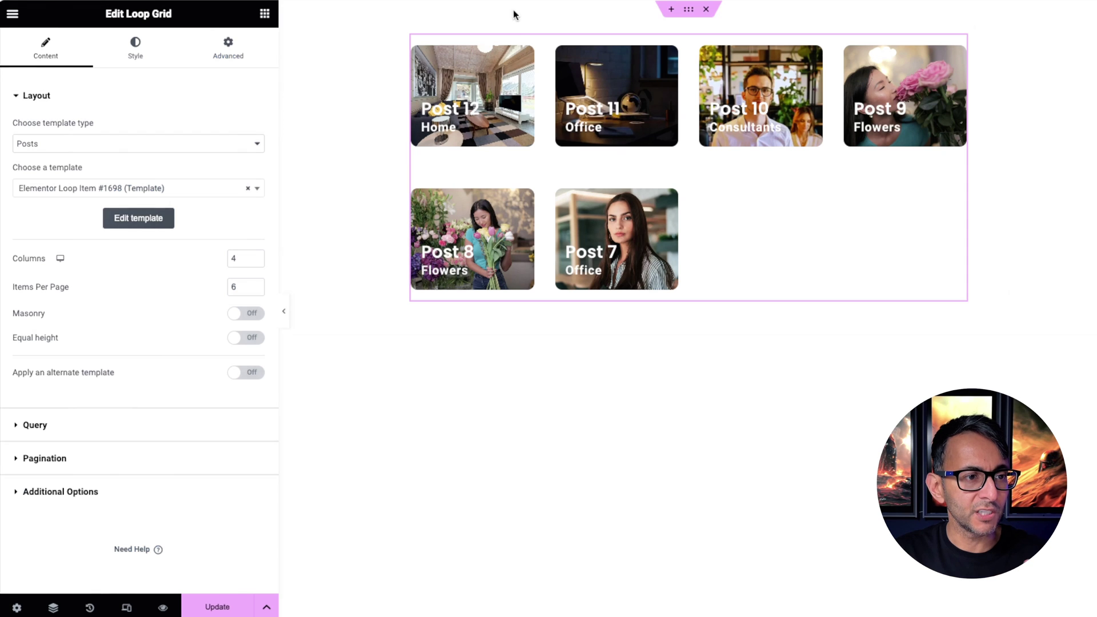
# Open the loop item template for editing and its Background Overlay settings
pyautogui.click(475, 44)
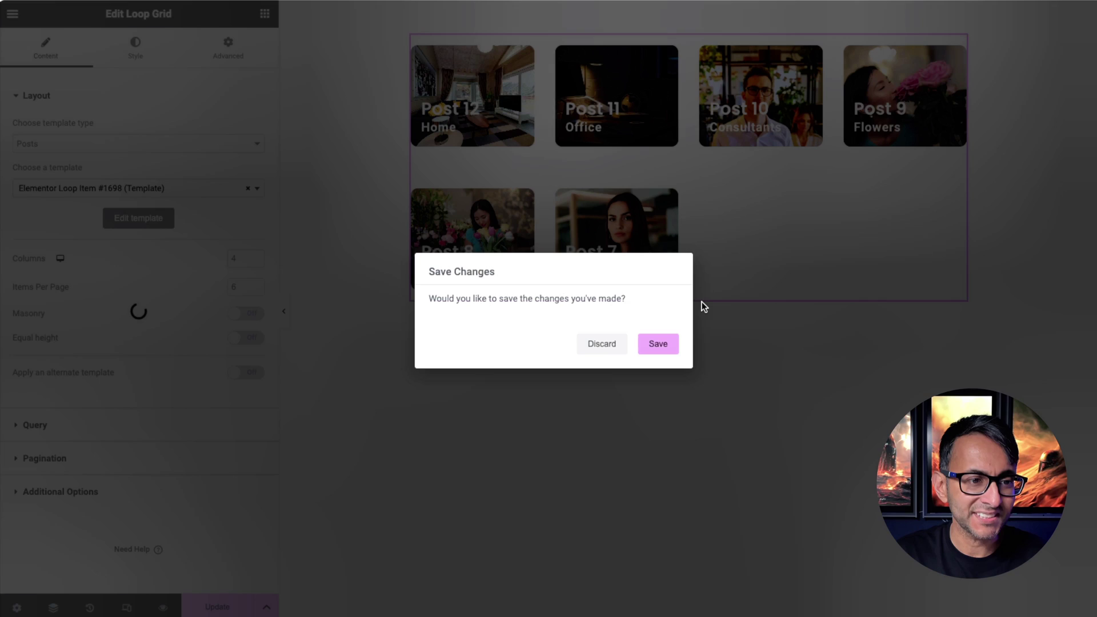
pyautogui.click(659, 343)
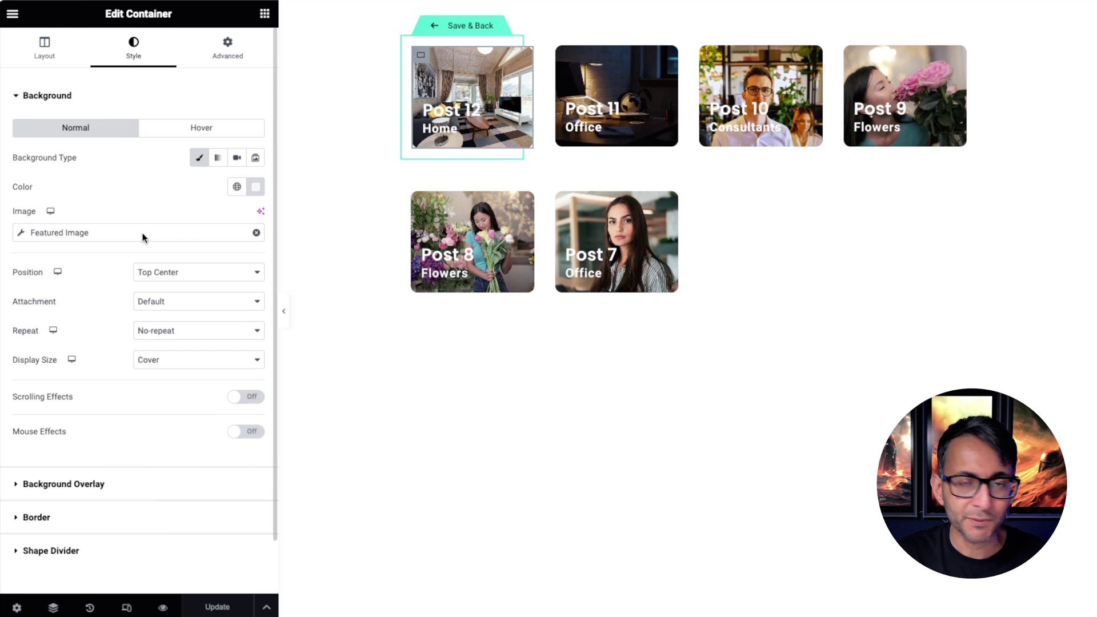
pyautogui.click(175, 486)
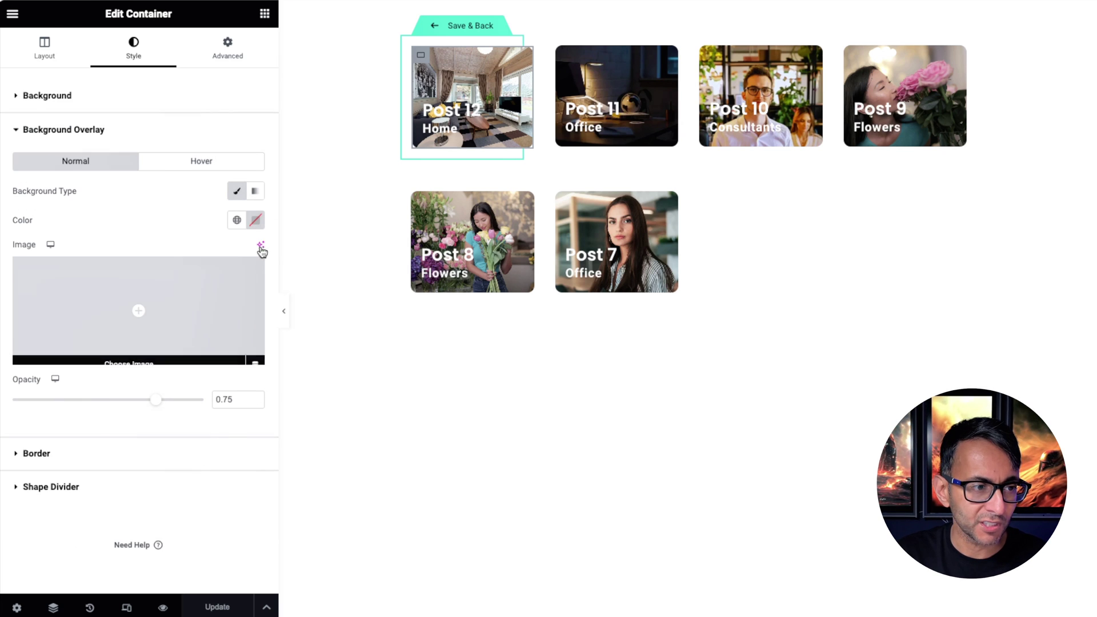
# Set the overlay colour to the Post Custom Field dynamic tag with custom key hex1
pyautogui.click(256, 221)
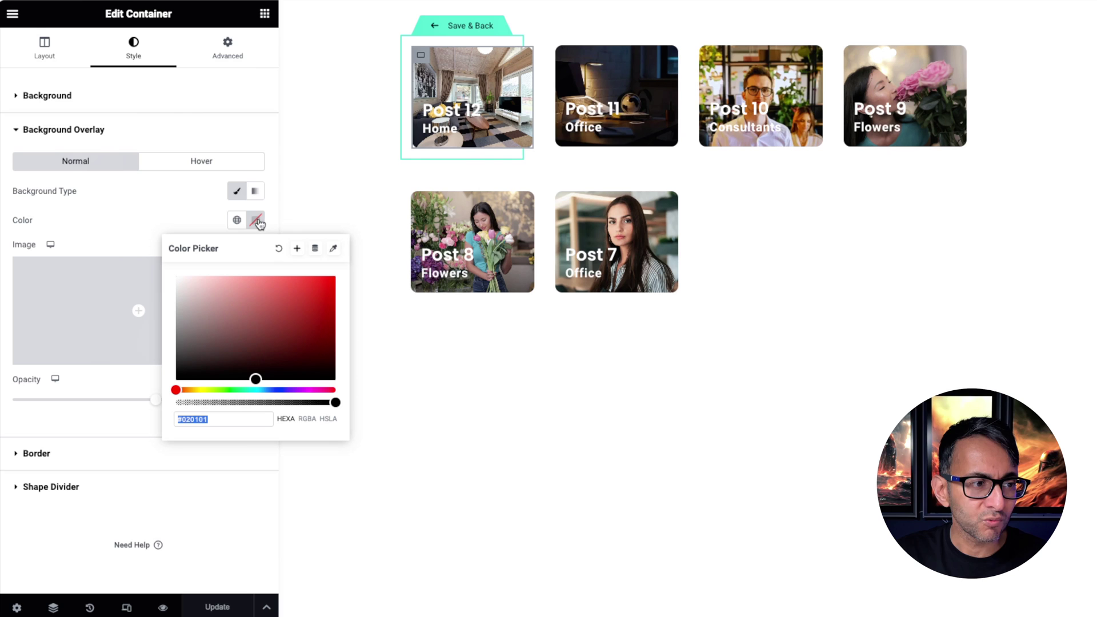
pyautogui.click(316, 250)
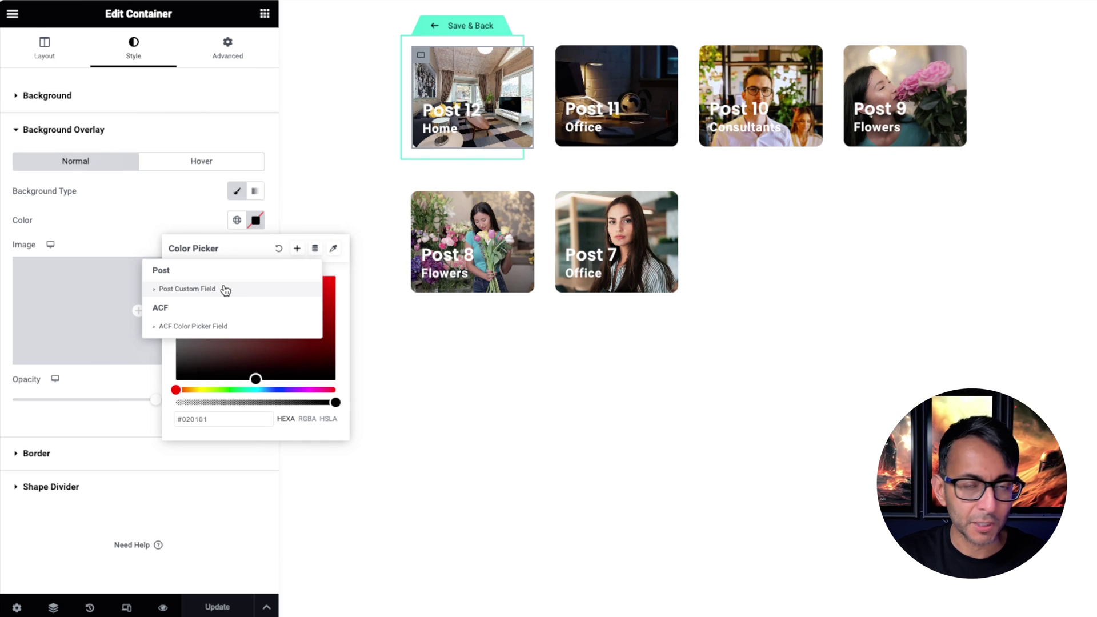
pyautogui.click(224, 290)
pyautogui.click(278, 284)
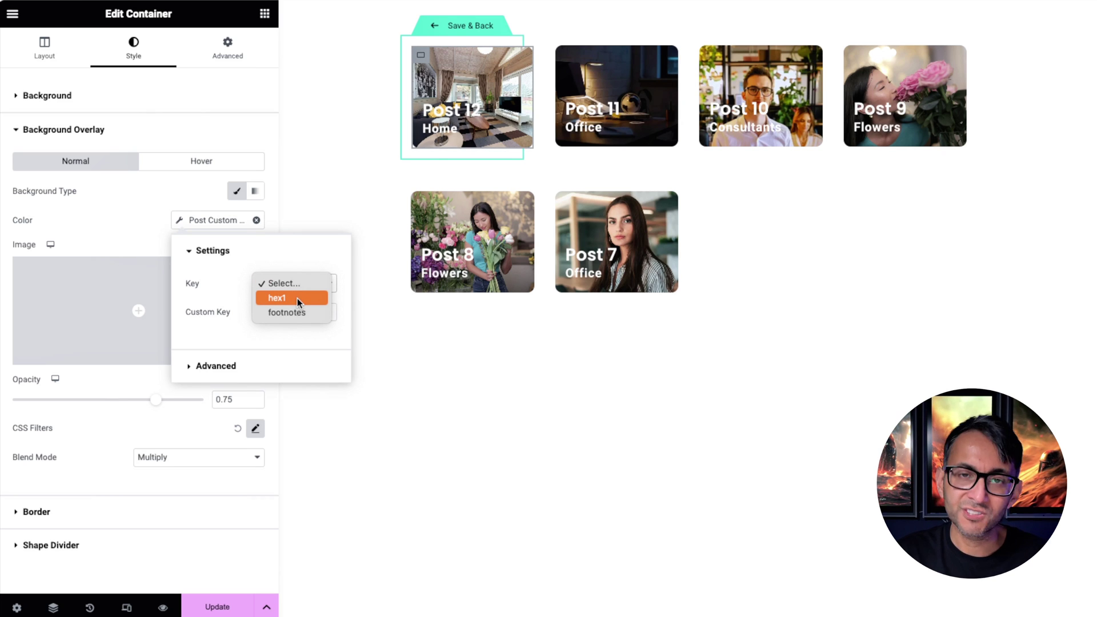
pyautogui.click(280, 286)
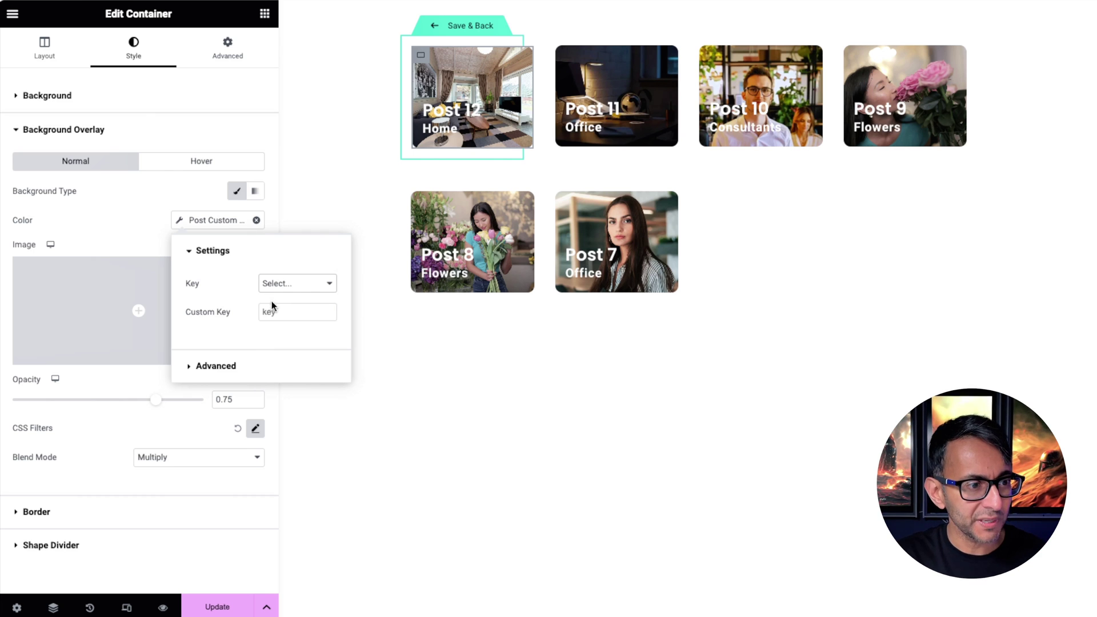
pyautogui.click(272, 308)
pyautogui.write('hex1')
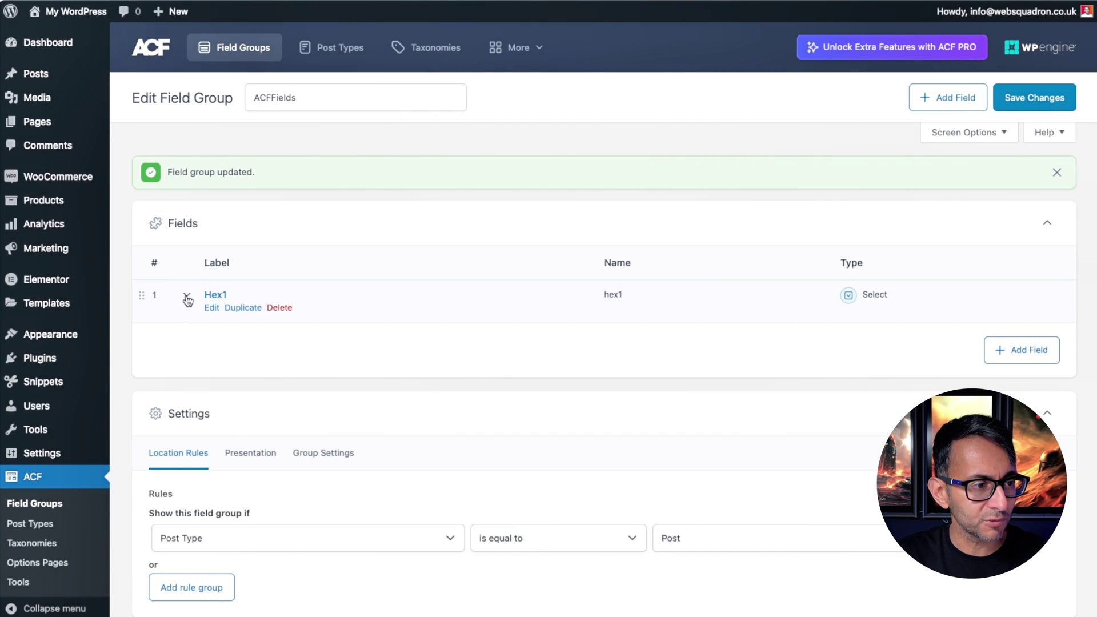
# Expand the Hex1 field to confirm its field name is hex1
pyautogui.click(215, 295)
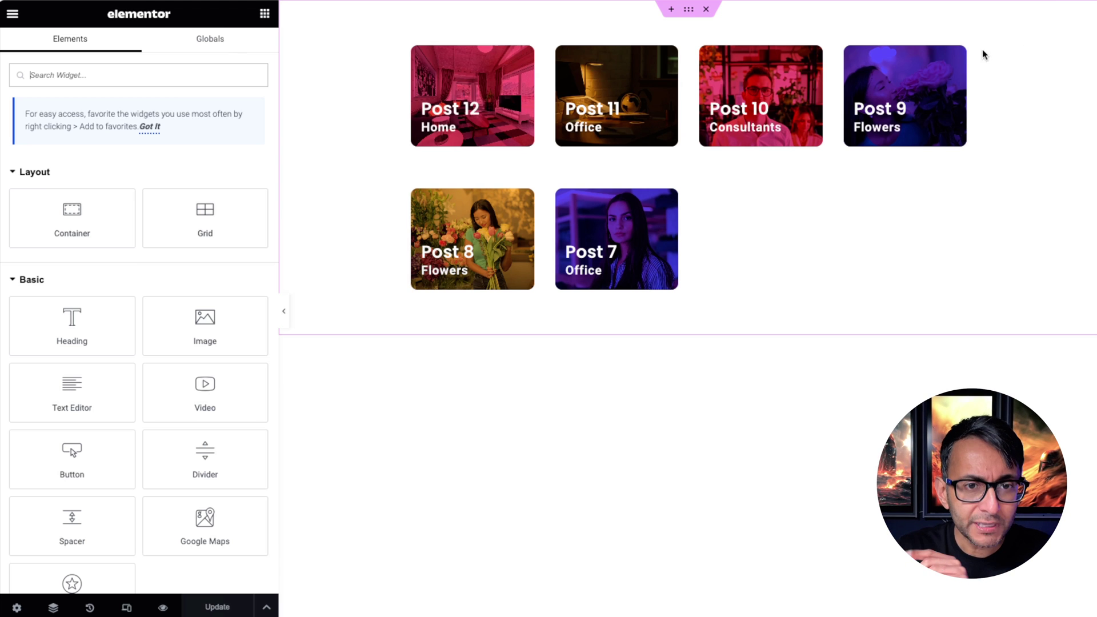
# Open the Loop Grid settings showing the Posts template, 4 columns and 6 items per page
pyautogui.click(958, 43)
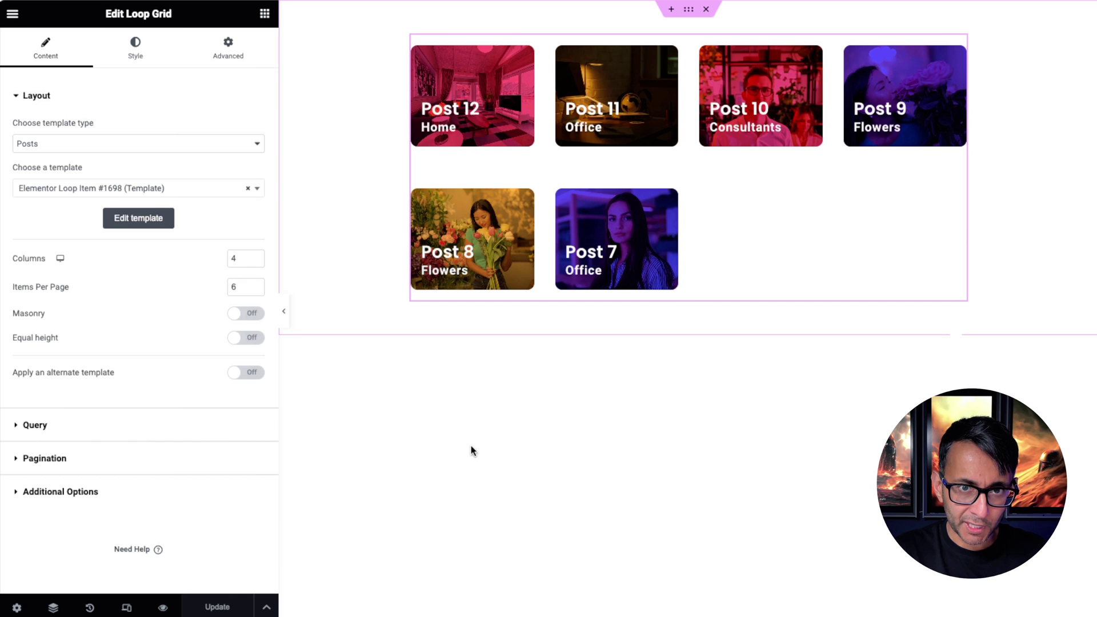
pyautogui.moveTo(470, 86)
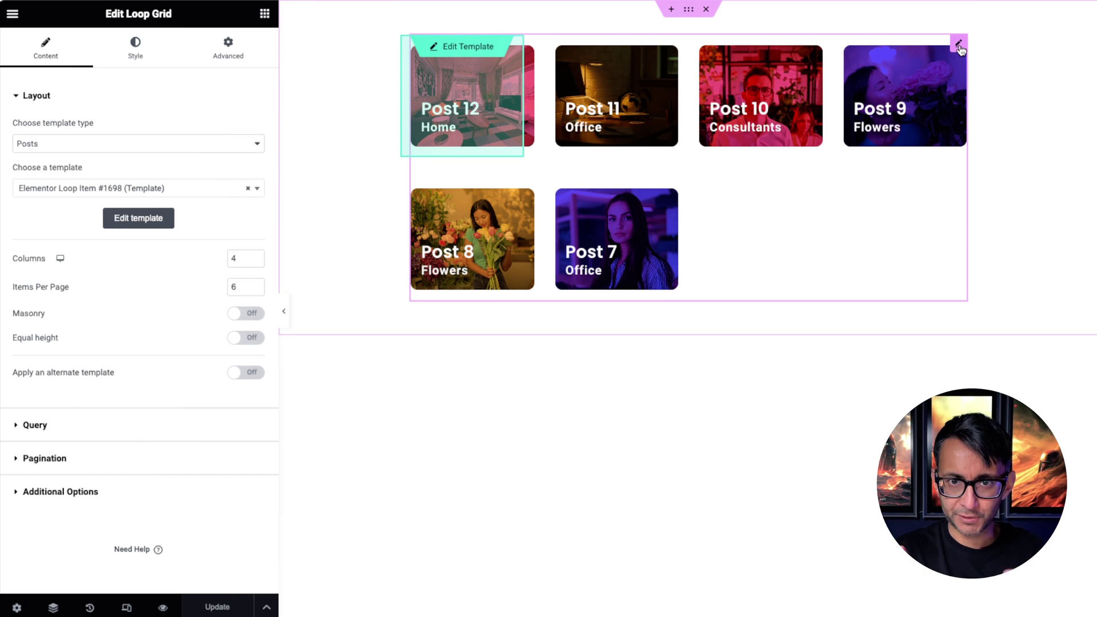
# Paste CSS into the Loop Grid's Custom CSS making nth-of-type(6n-2) and (6n-3) items span two columns and rows
pyautogui.click(228, 45)
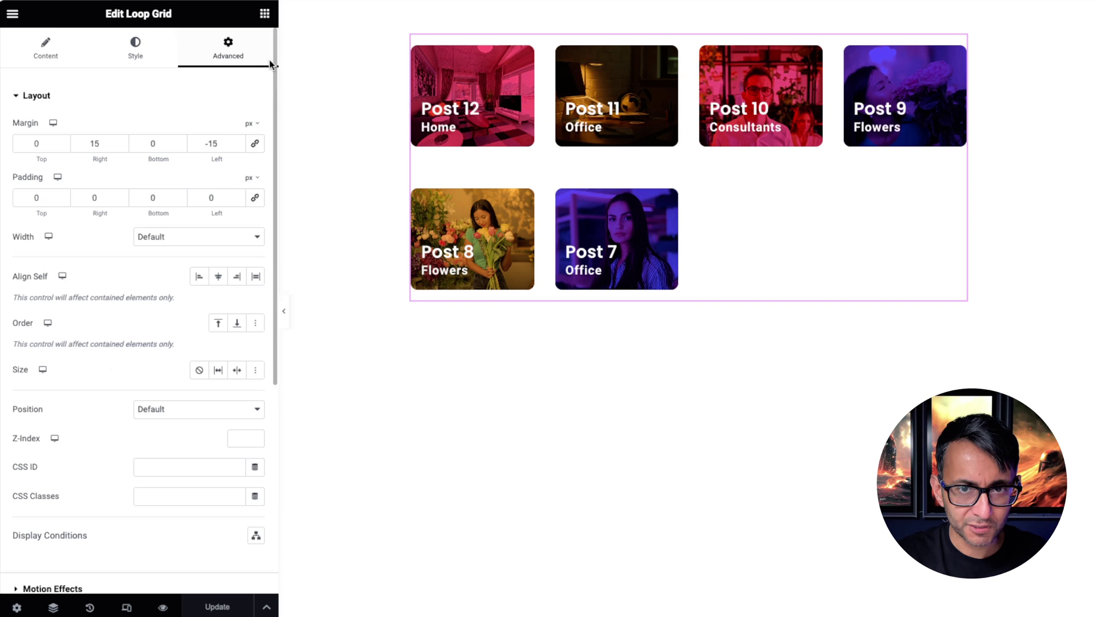
pyautogui.scroll(-3, 149, 467)
pyautogui.scroll(-3, 149, 468)
pyautogui.click(128, 492)
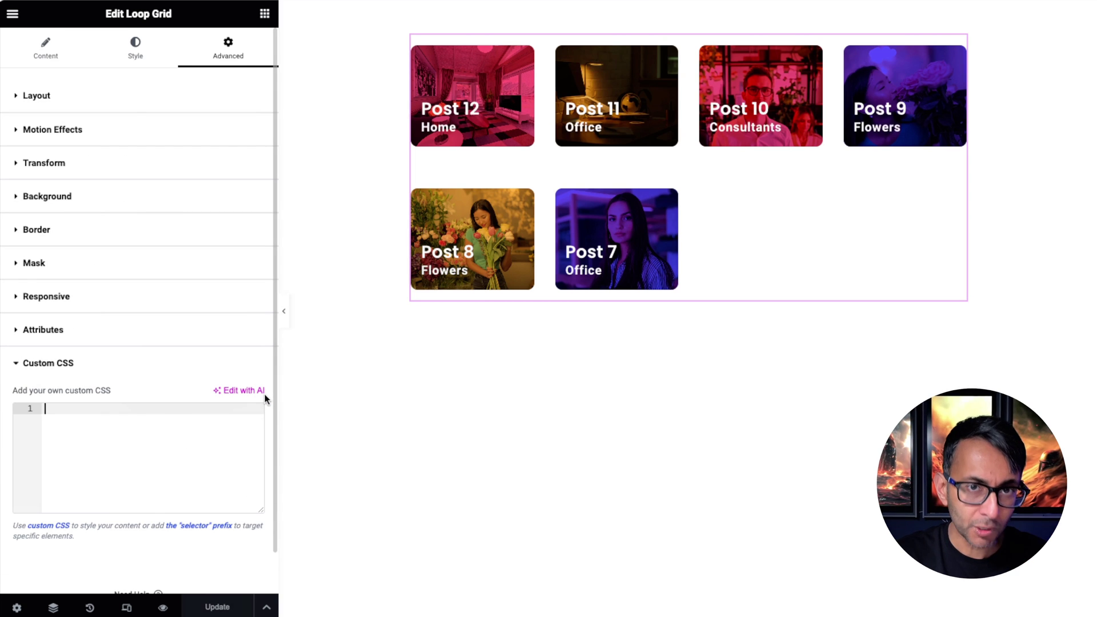
pyautogui.write('selector .e-loop-item { grid-column: span 1; }  selector .e-loop-item:nth-of-type(6n-2) { grid-column: span 2; grid-row: span 2; }  selector .e-loop-item:nth-of-type(6n-3) { grid-column: span 2; grid-row: span 2; }')
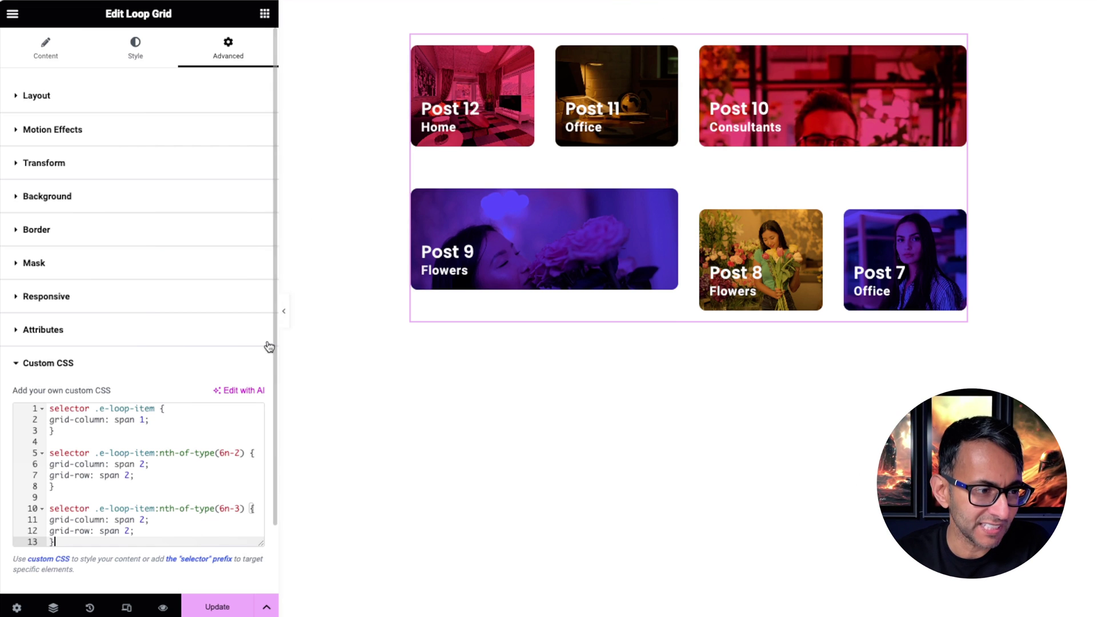
pyautogui.moveTo(287, 355); pyautogui.dragTo(324, 356)
pyautogui.scroll(-2, 189, 354)
pyautogui.click(189, 353)
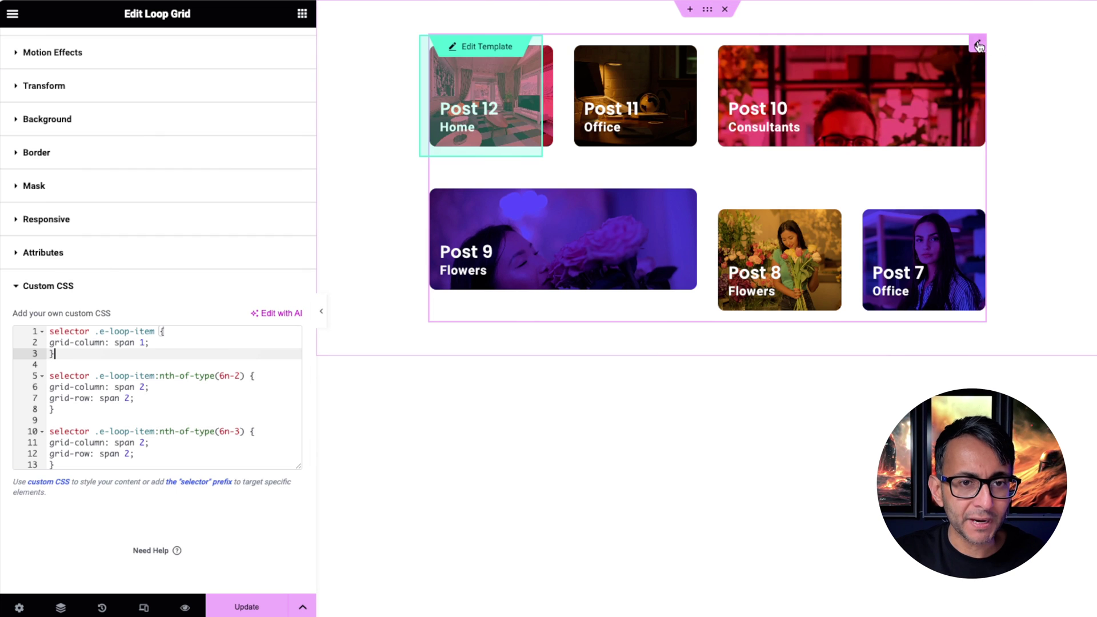
pyautogui.click(979, 44)
pyautogui.click(59, 57)
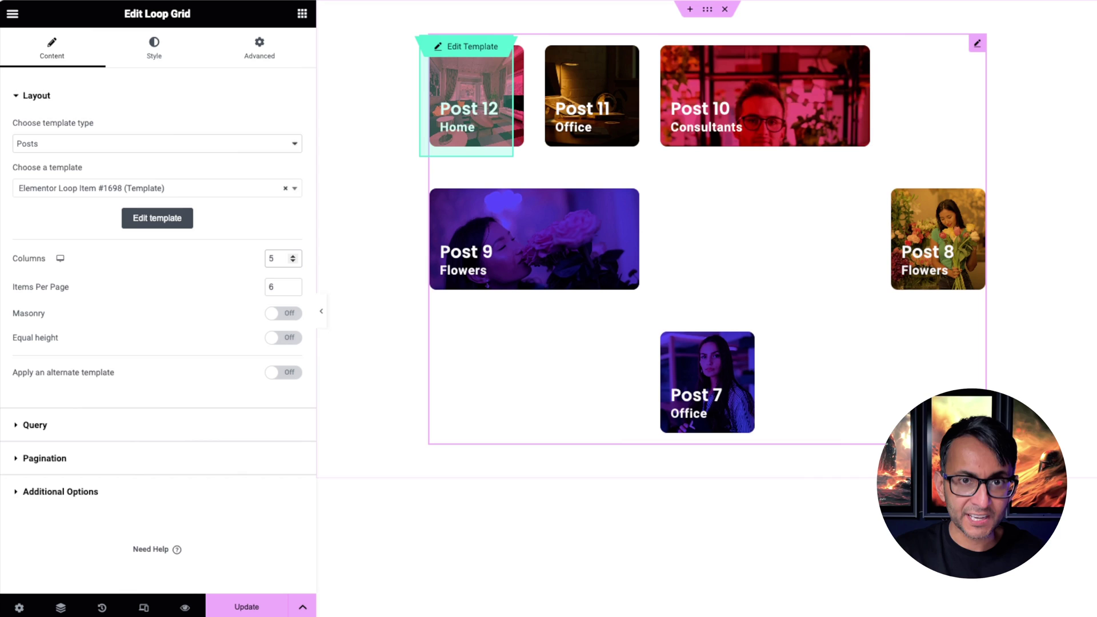
pyautogui.click(292, 261)
pyautogui.click(292, 261)
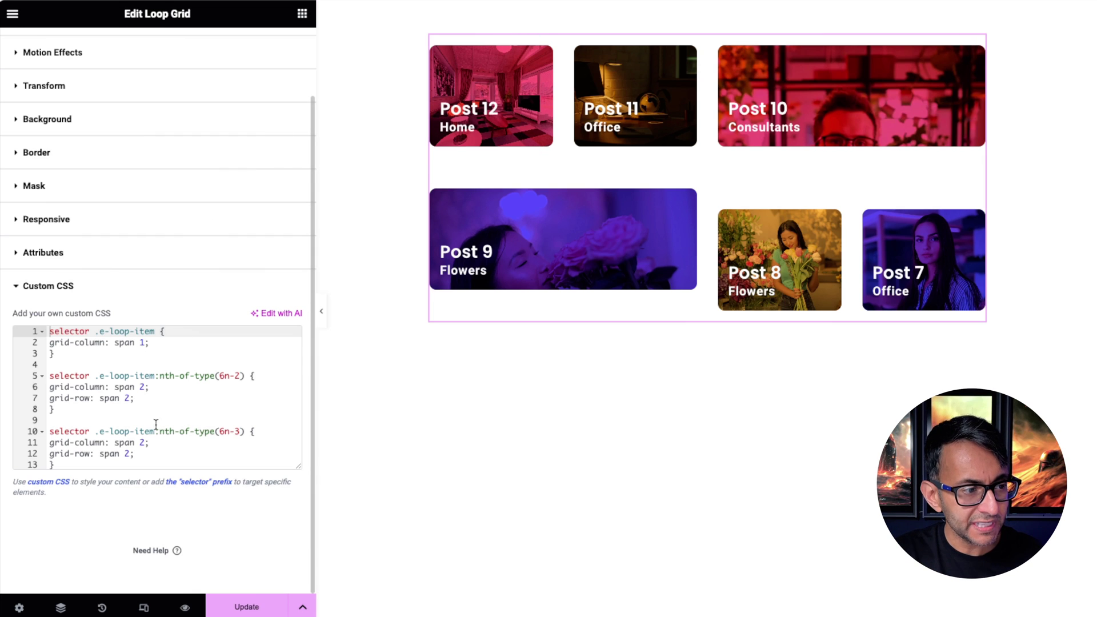
pyautogui.moveTo(149, 387); pyautogui.dragTo(118, 398)
pyautogui.moveTo(135, 454); pyautogui.dragTo(49, 443)
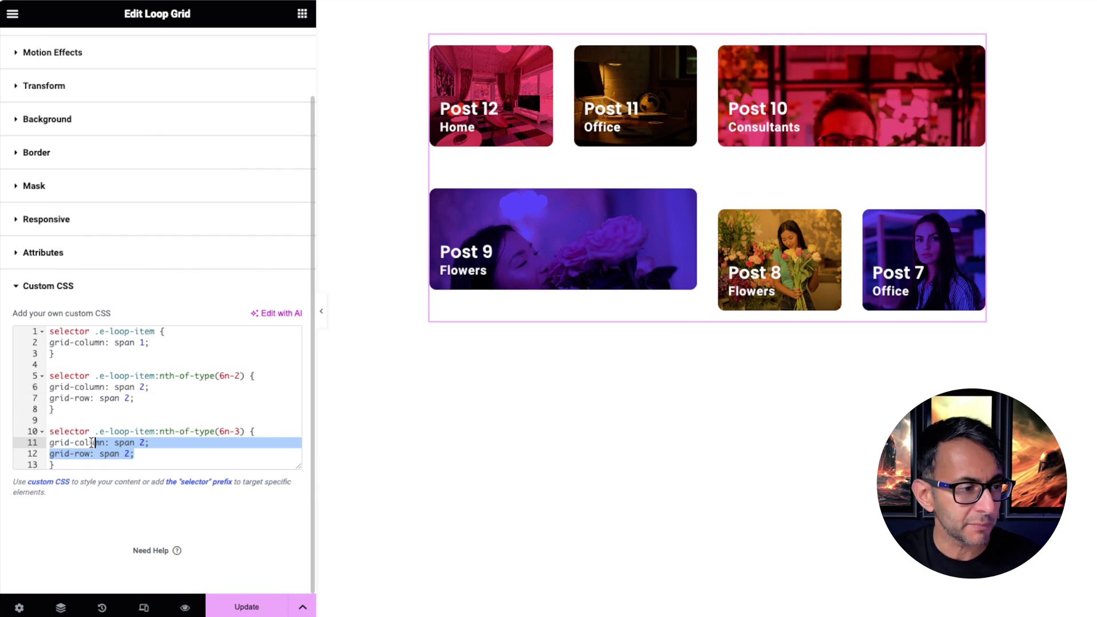
pyautogui.click(228, 398)
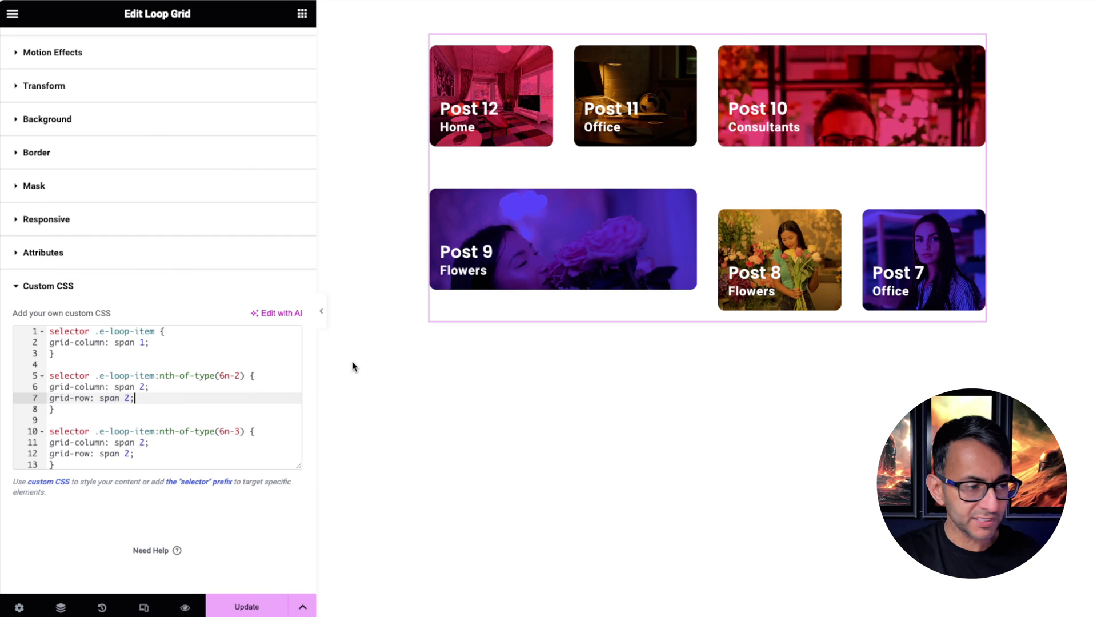
pyautogui.click(226, 387)
pyautogui.click(226, 375)
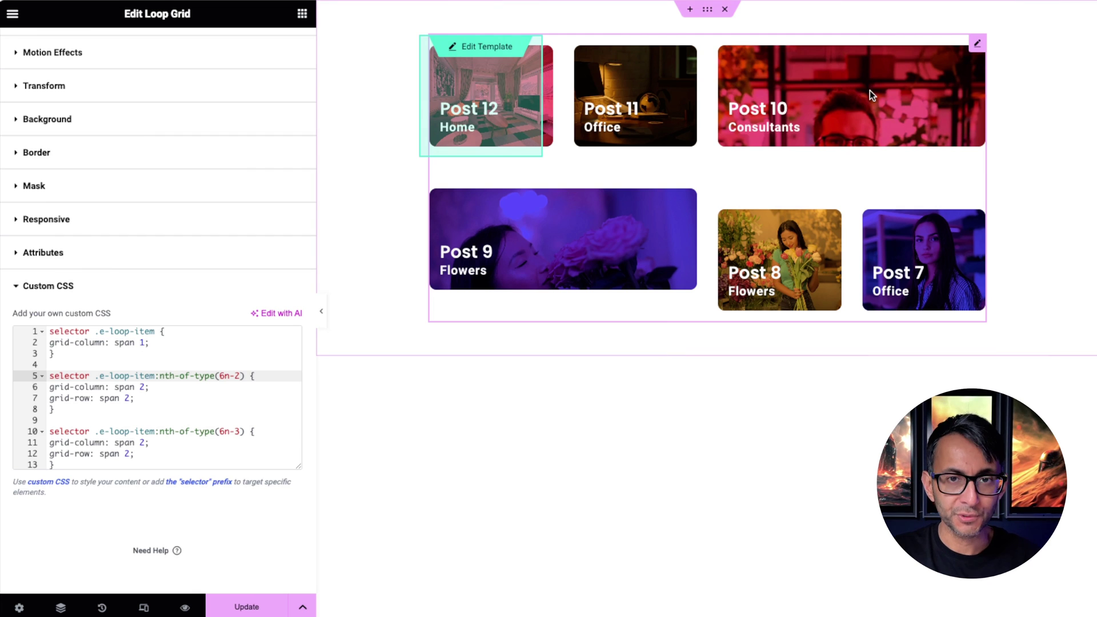
pyautogui.click(283, 465)
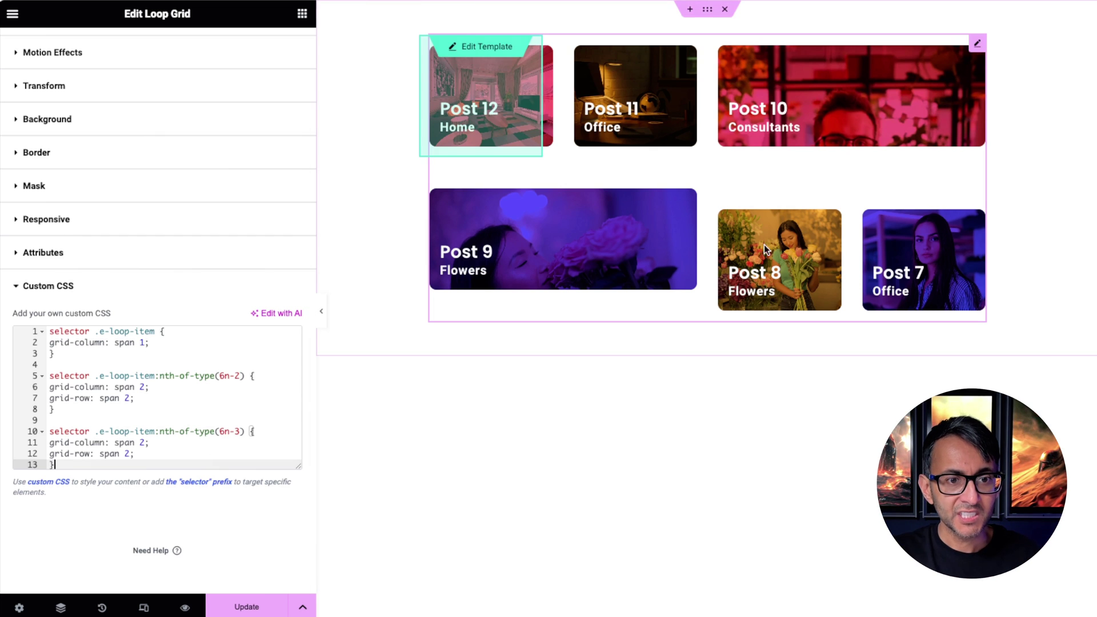
pyautogui.moveTo(137, 409); pyautogui.dragTo(37, 375)
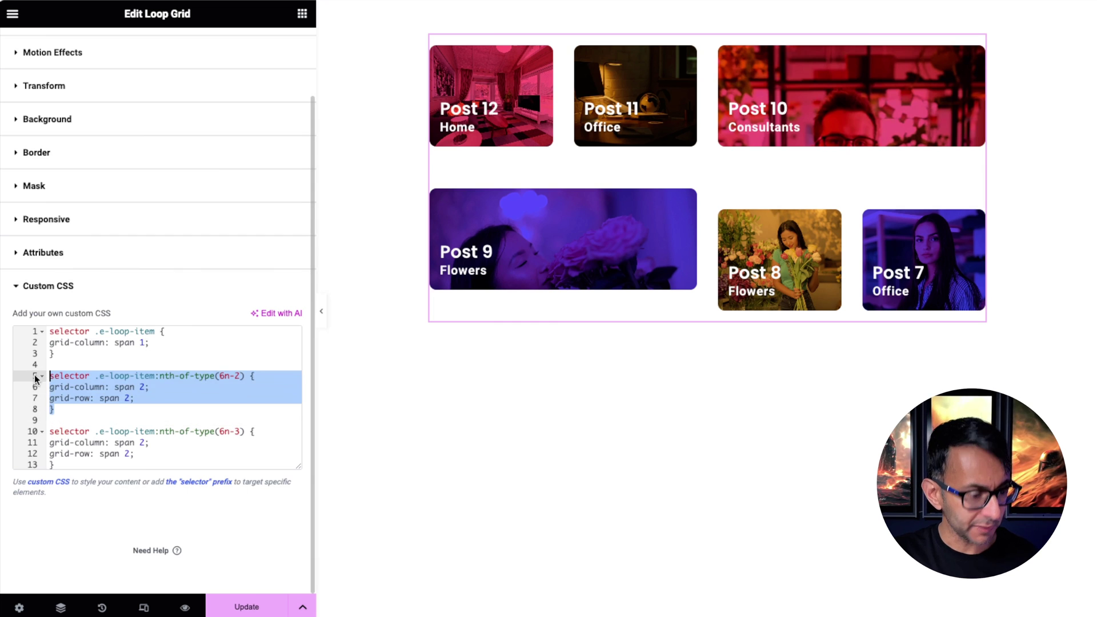
pyautogui.press('BackSpace')
pyautogui.hotkey('ctrl', 'z')
pyautogui.click(244, 485)
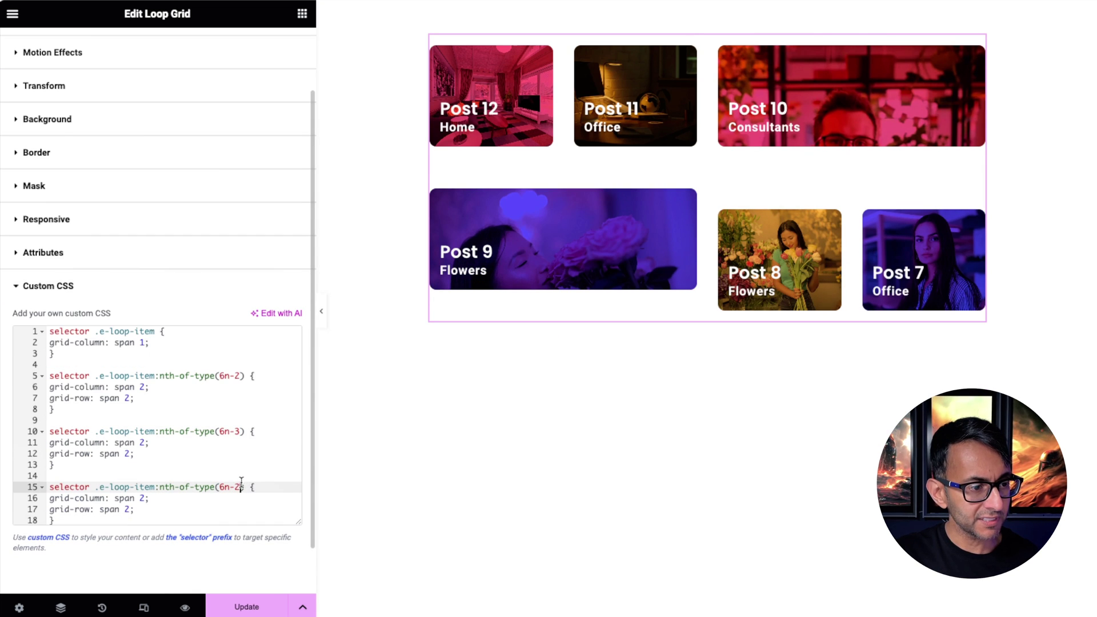
pyautogui.doubleClick(240, 487)
pyautogui.write('1')
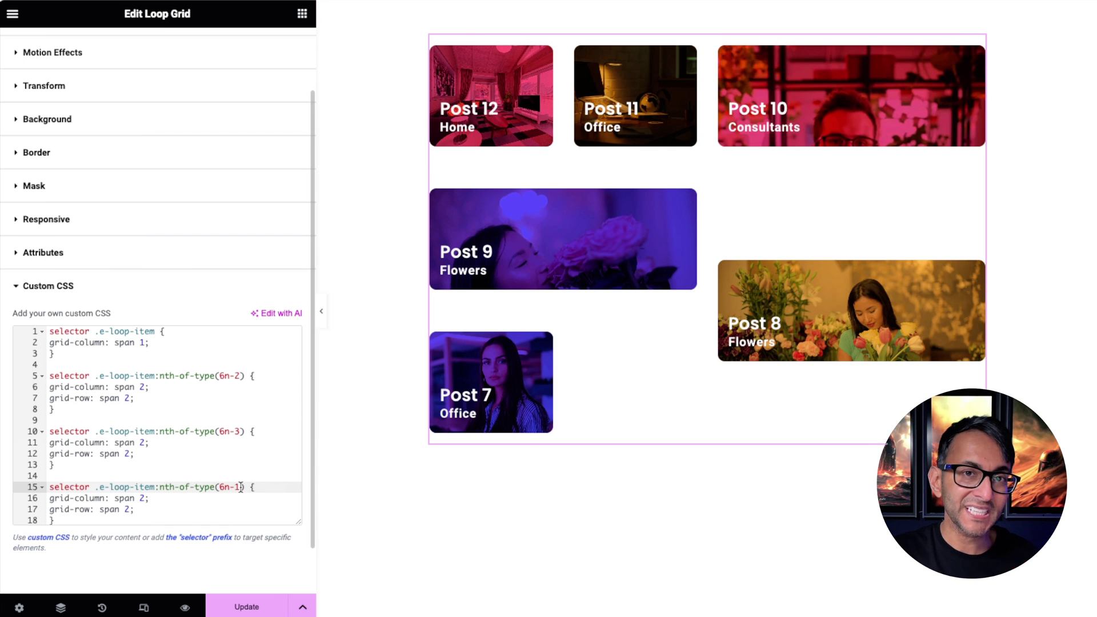
pyautogui.press('BackSpace')
pyautogui.write('4')
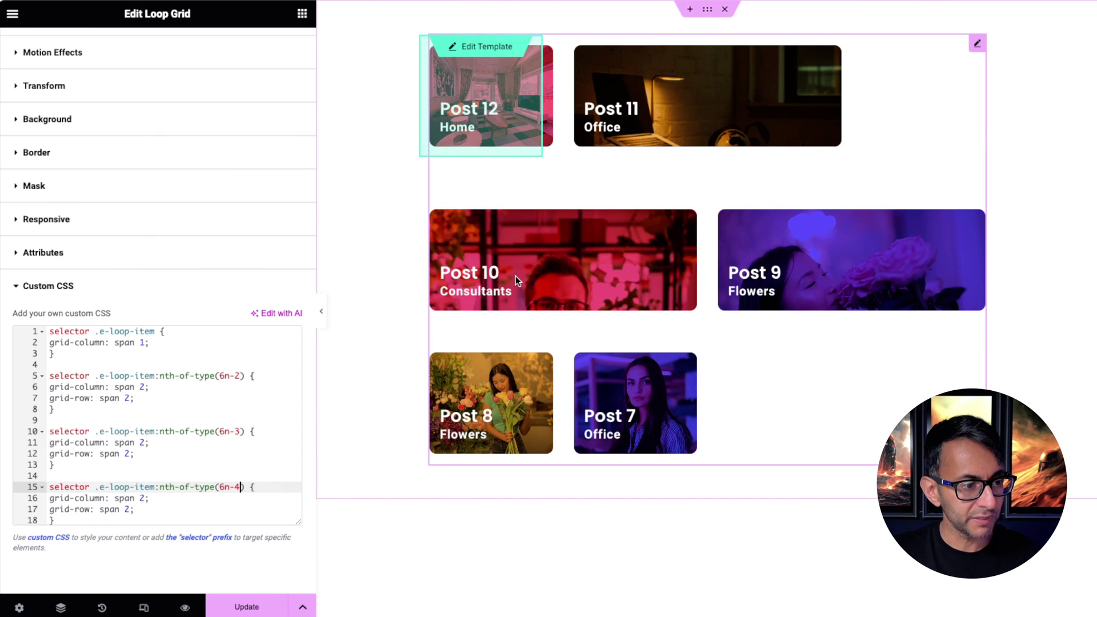
pyautogui.press('BackSpace')
pyautogui.write('5')
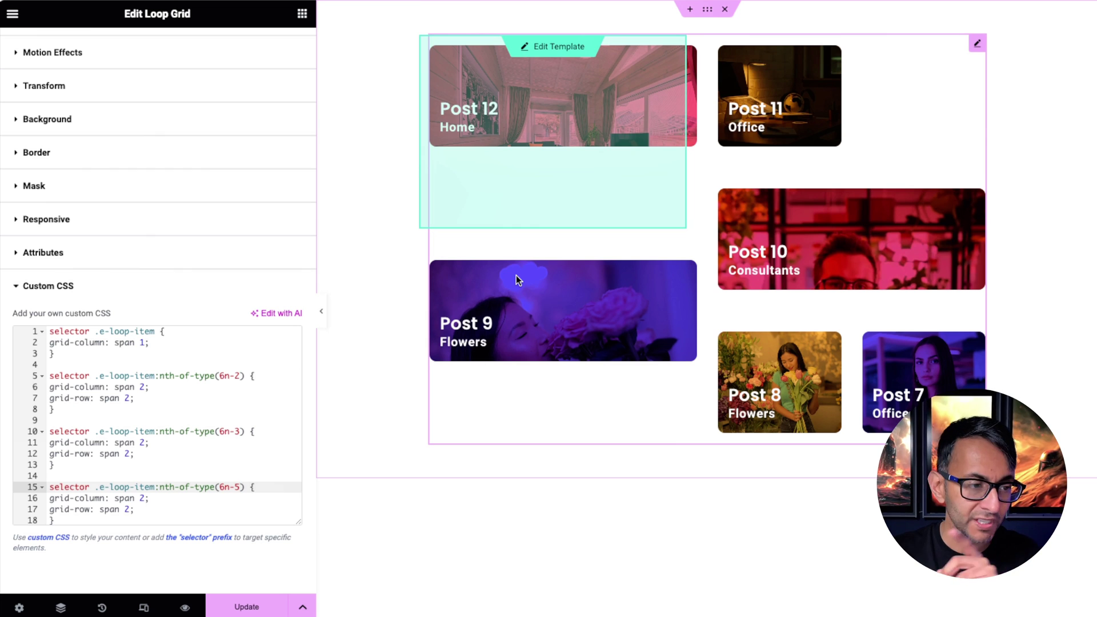
pyautogui.press('BackSpace')
pyautogui.press('BackSpace')
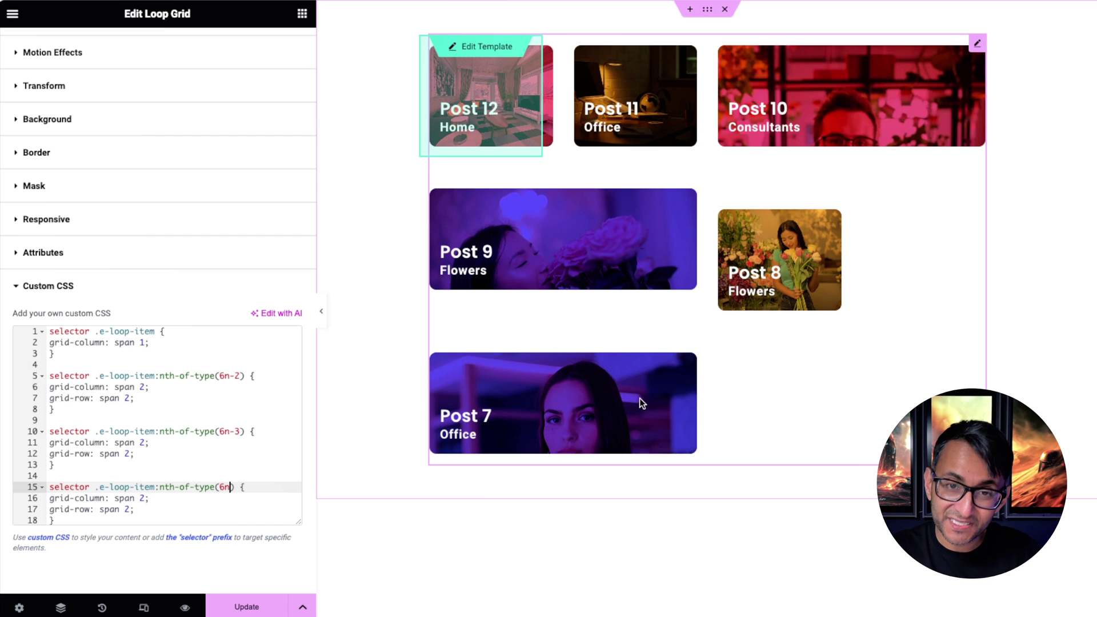
pyautogui.click(84, 509)
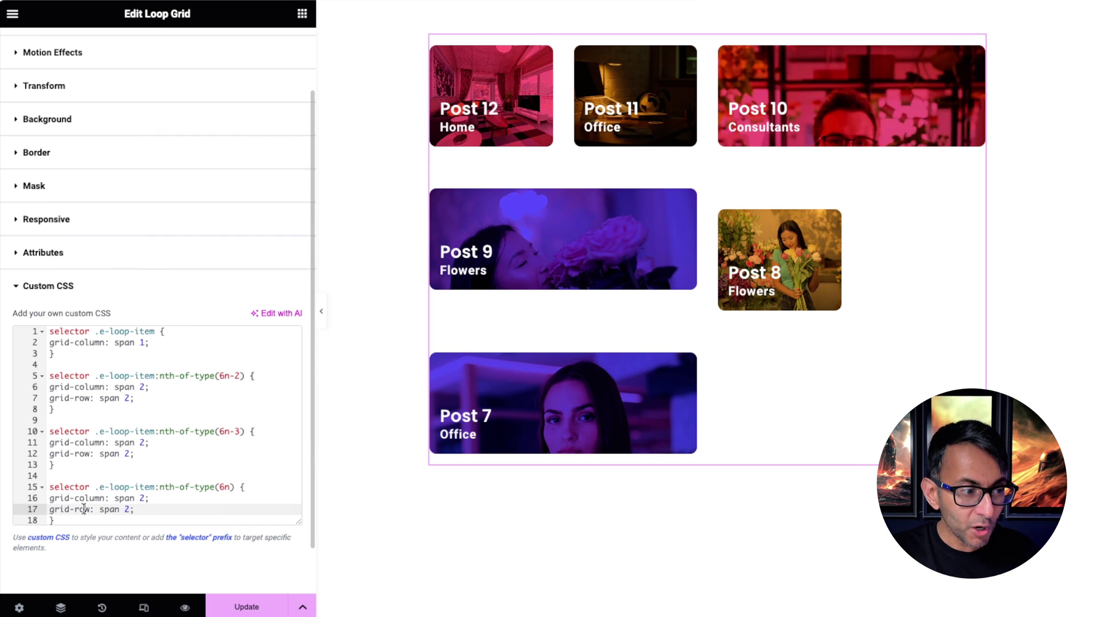
pyautogui.click(84, 518)
pyautogui.moveTo(84, 518); pyautogui.dragTo(48, 479)
pyautogui.press('BackSpace')
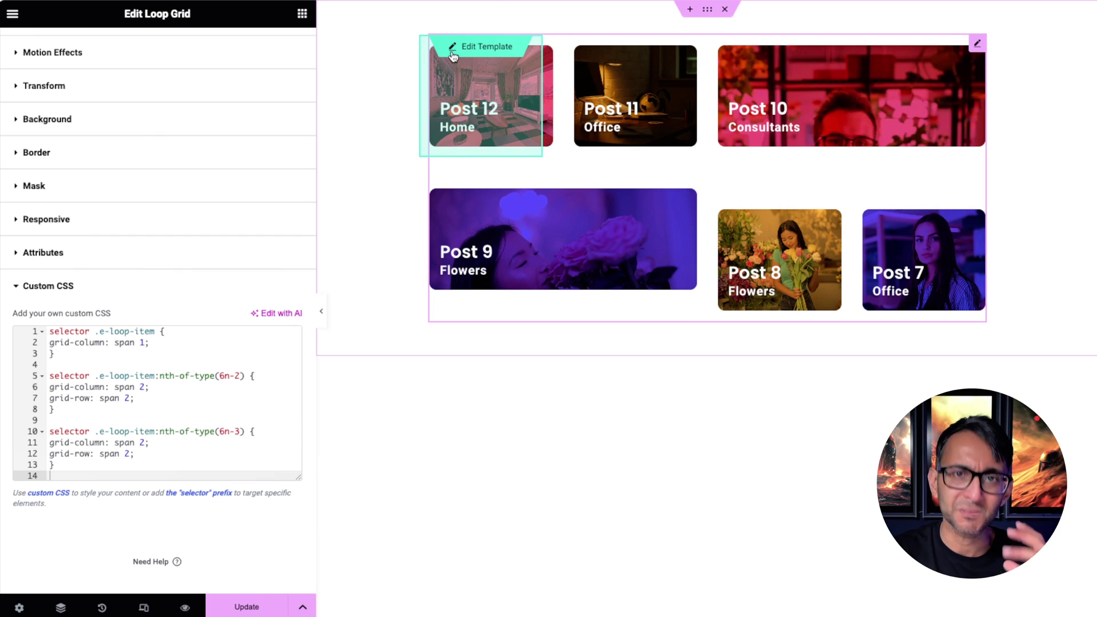
# Switch Equal height on in the Loop Grid's layout settings
pyautogui.click(977, 46)
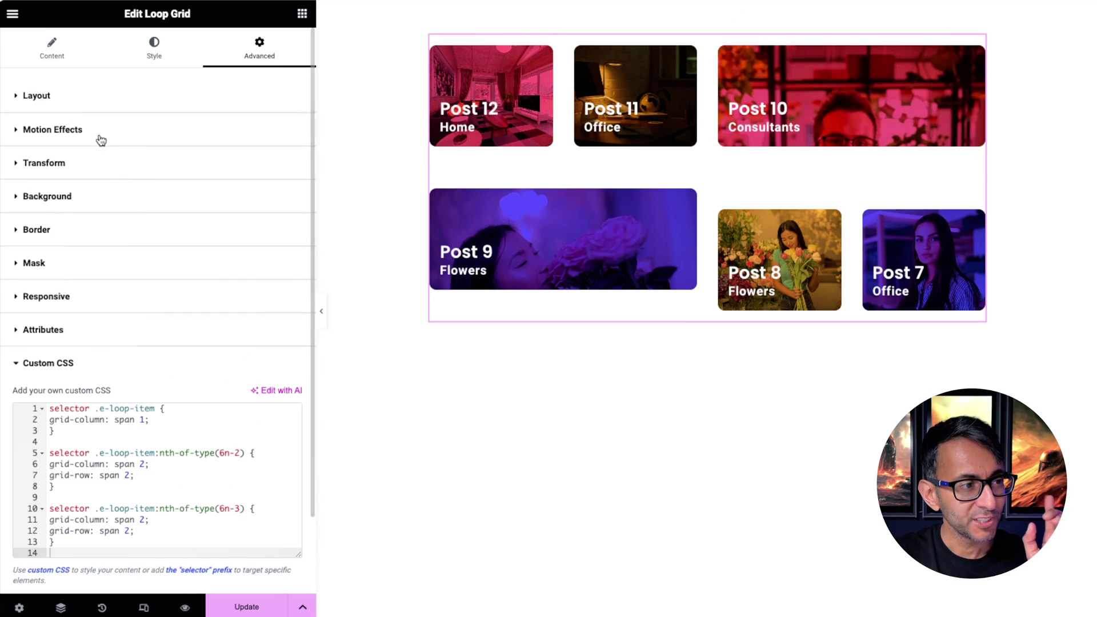
pyautogui.click(44, 53)
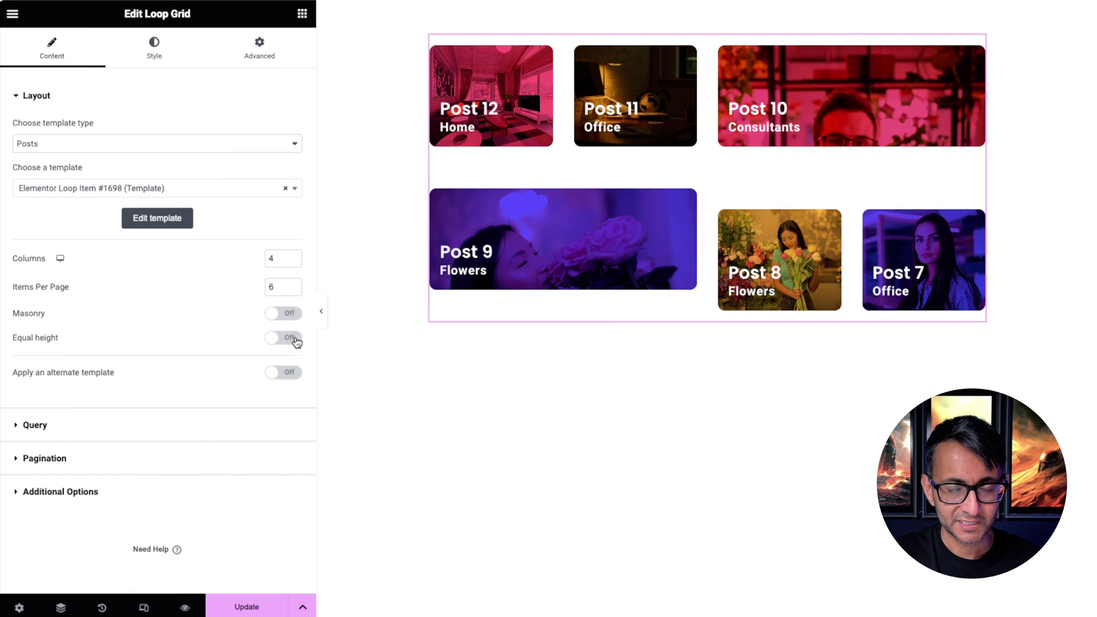
pyautogui.click(295, 339)
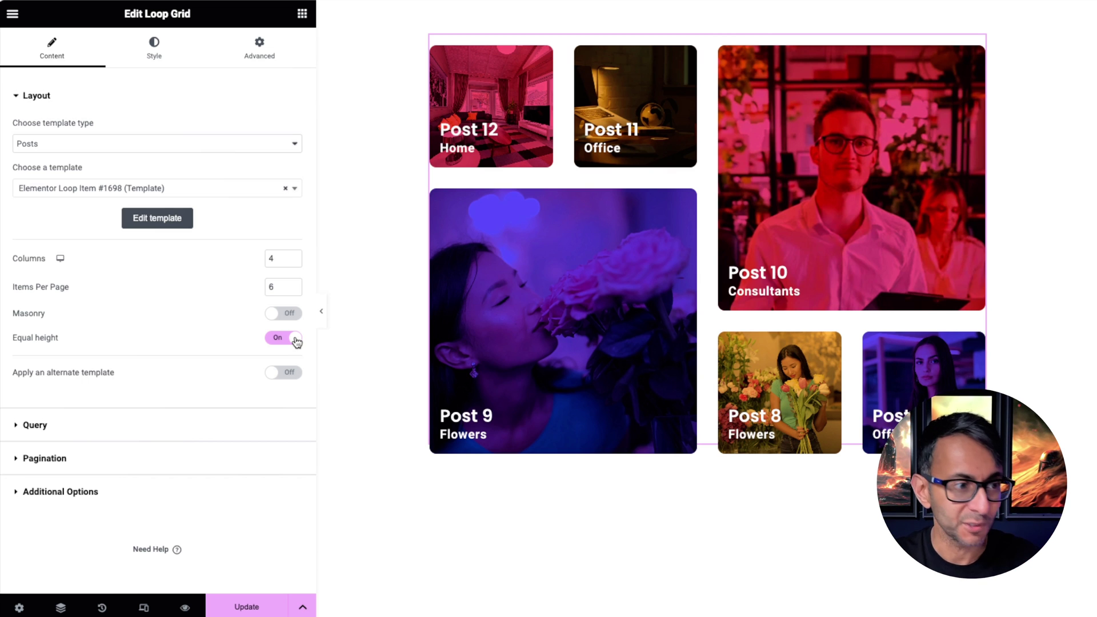
# Reopen the Loop Grid's Custom CSS to check the bento span rules are intact
pyautogui.click(264, 55)
pyautogui.scroll(-5, 217, 343)
pyautogui.click(179, 494)
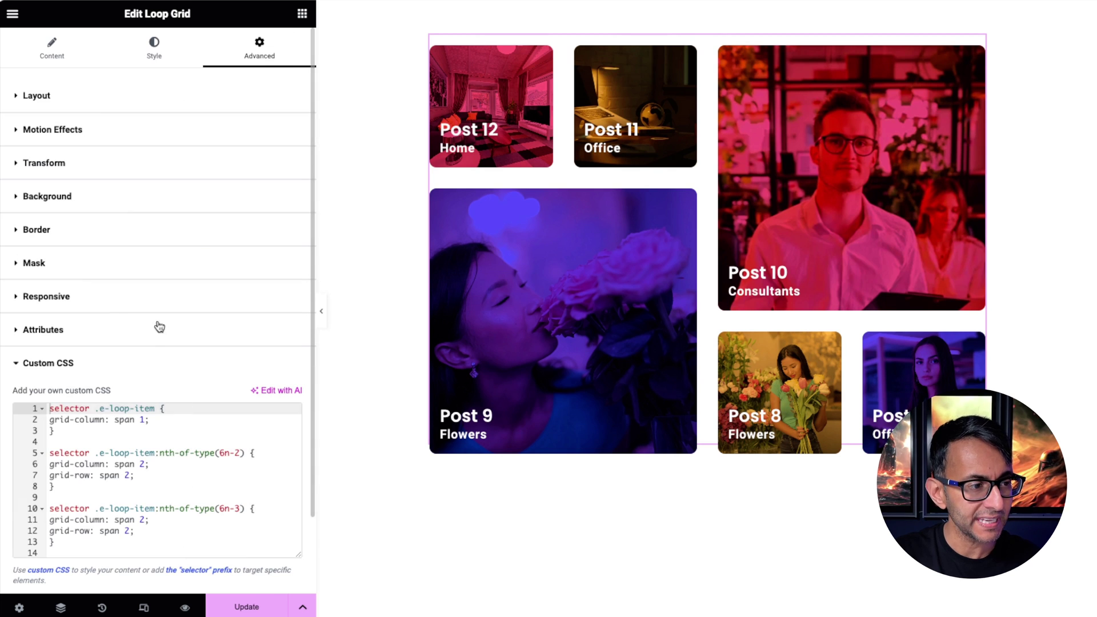
pyautogui.click(138, 464)
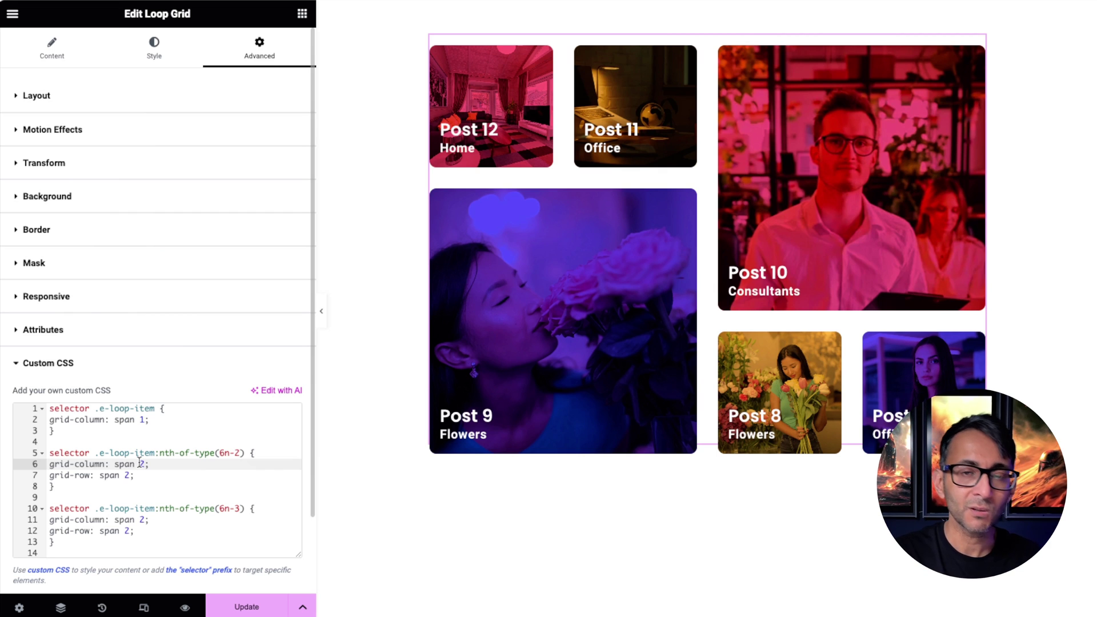
pyautogui.click(144, 608)
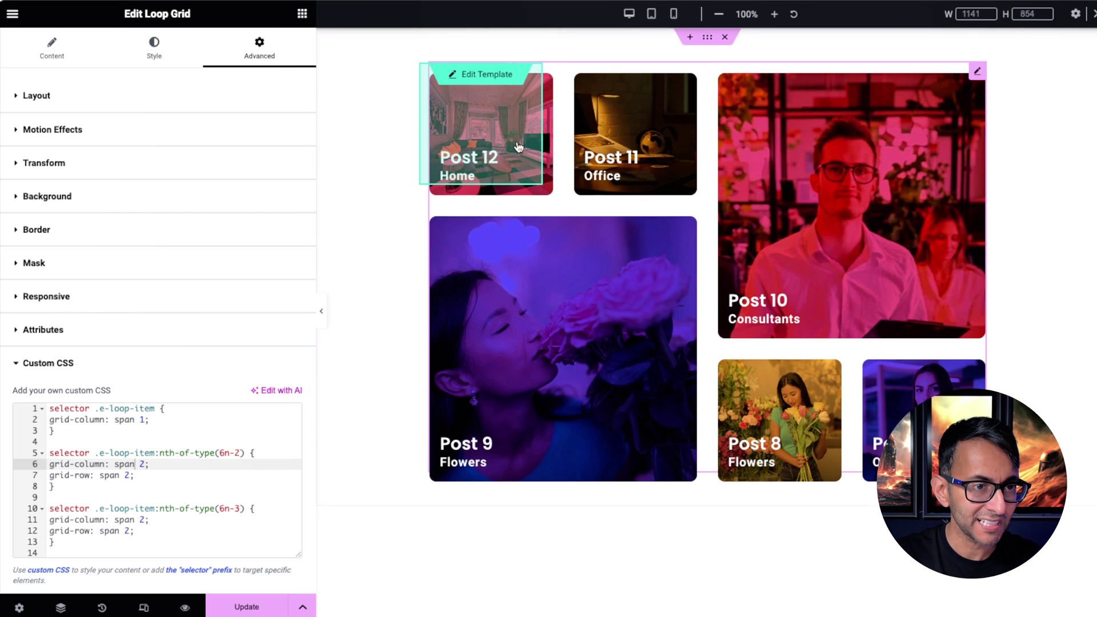
pyautogui.click(673, 19)
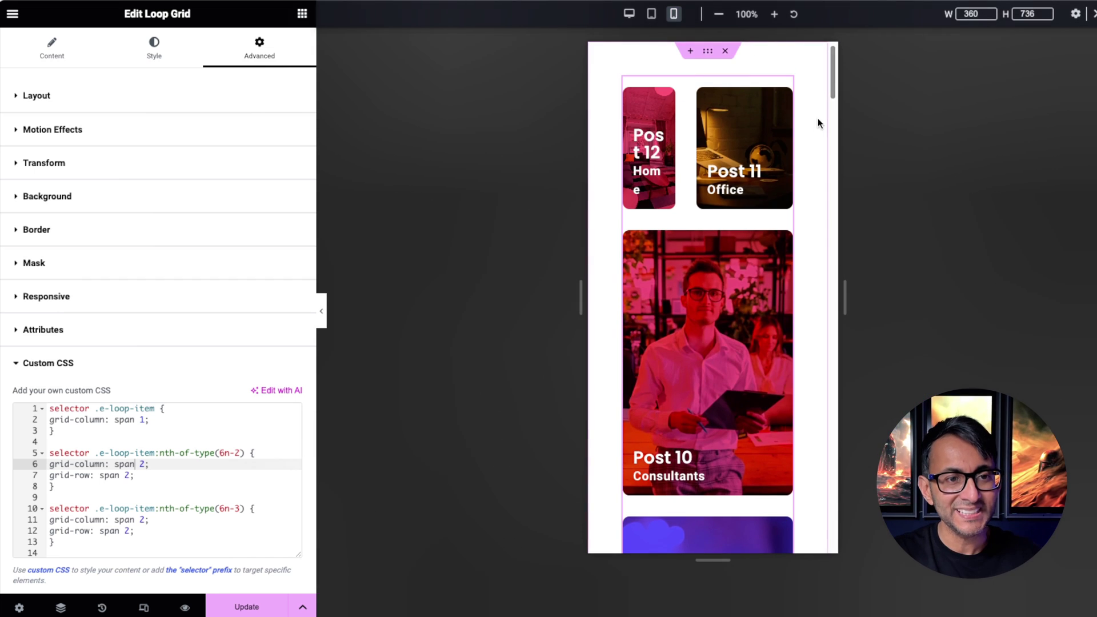
pyautogui.moveTo(832, 85); pyautogui.dragTo(734, 35)
pyautogui.click(631, 17)
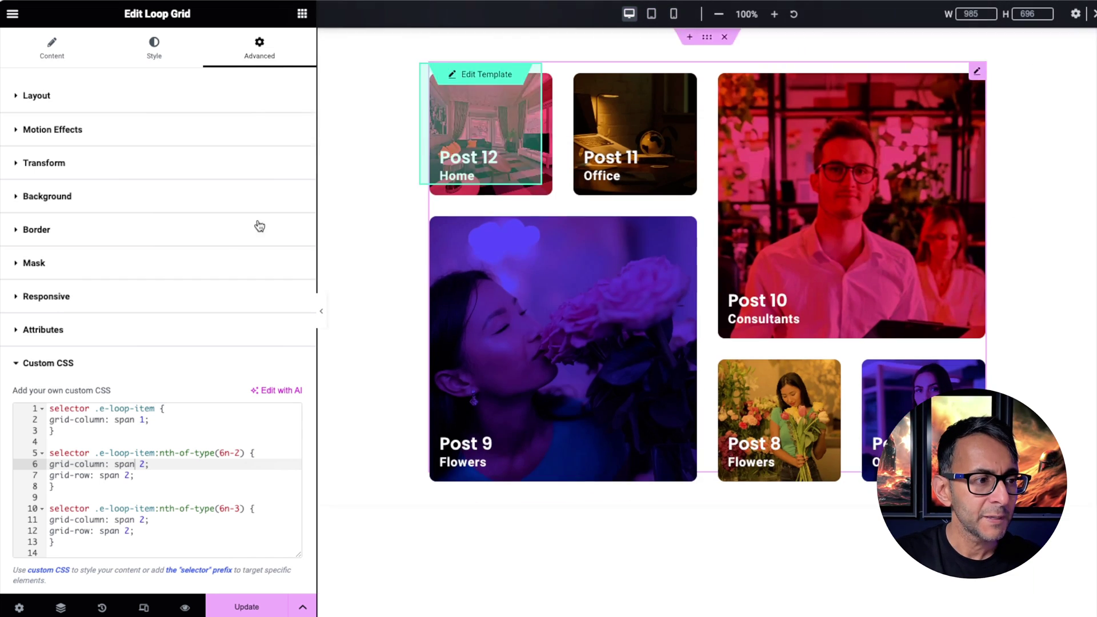
pyautogui.click(49, 408)
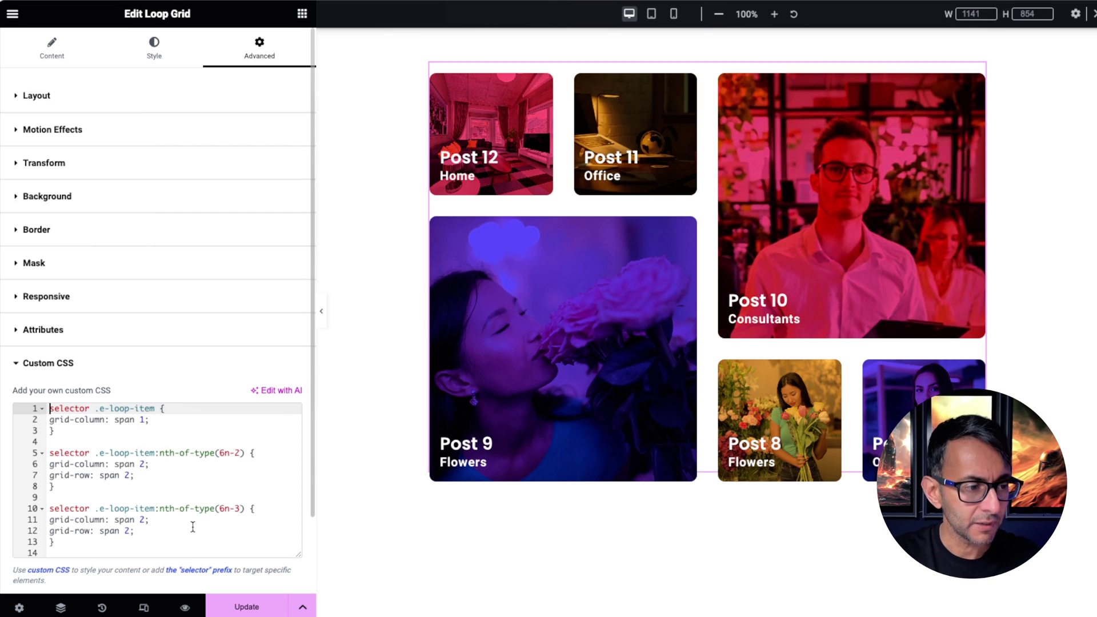
pyautogui.click(216, 483)
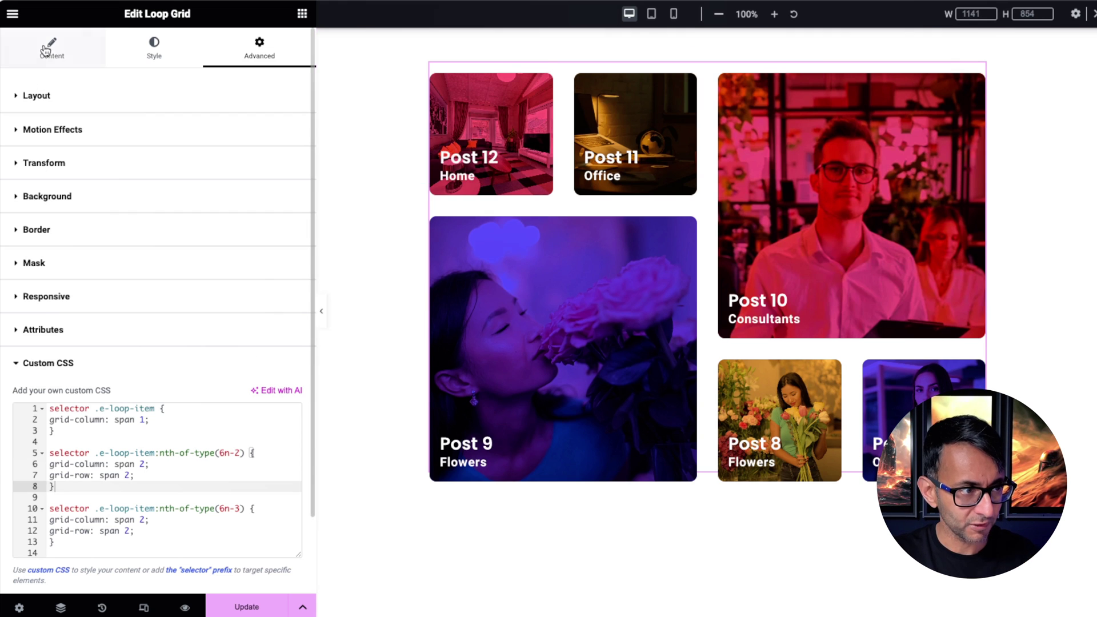
# Change Items Per Page to 12 and scroll to check the bento pattern repeats down to Post 1
pyautogui.click(50, 49)
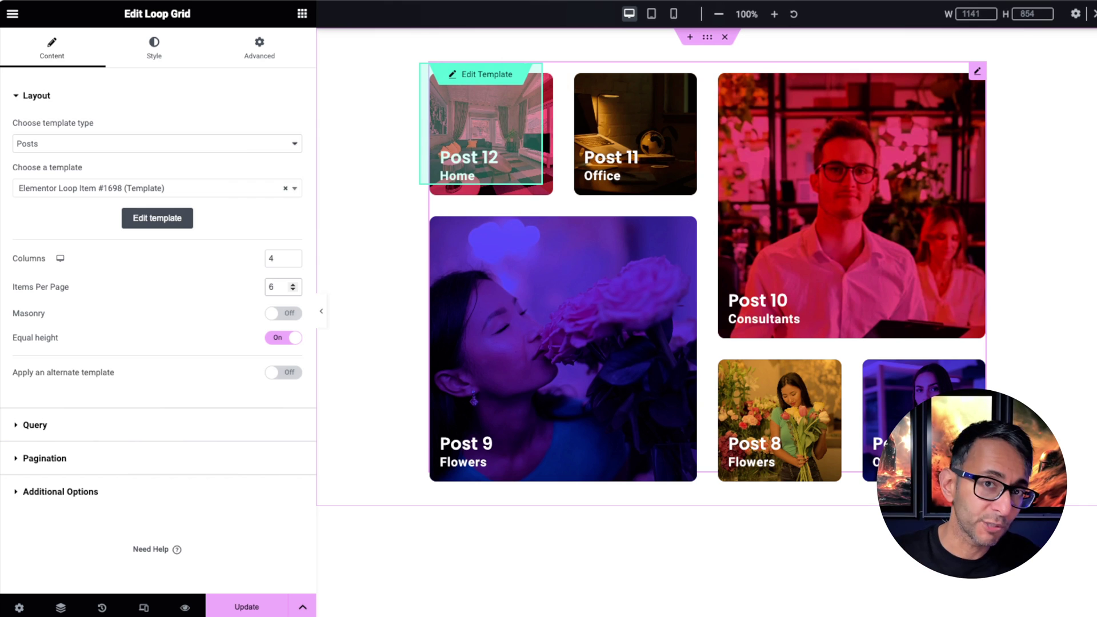
pyautogui.press('BackSpace')
pyautogui.write('12')
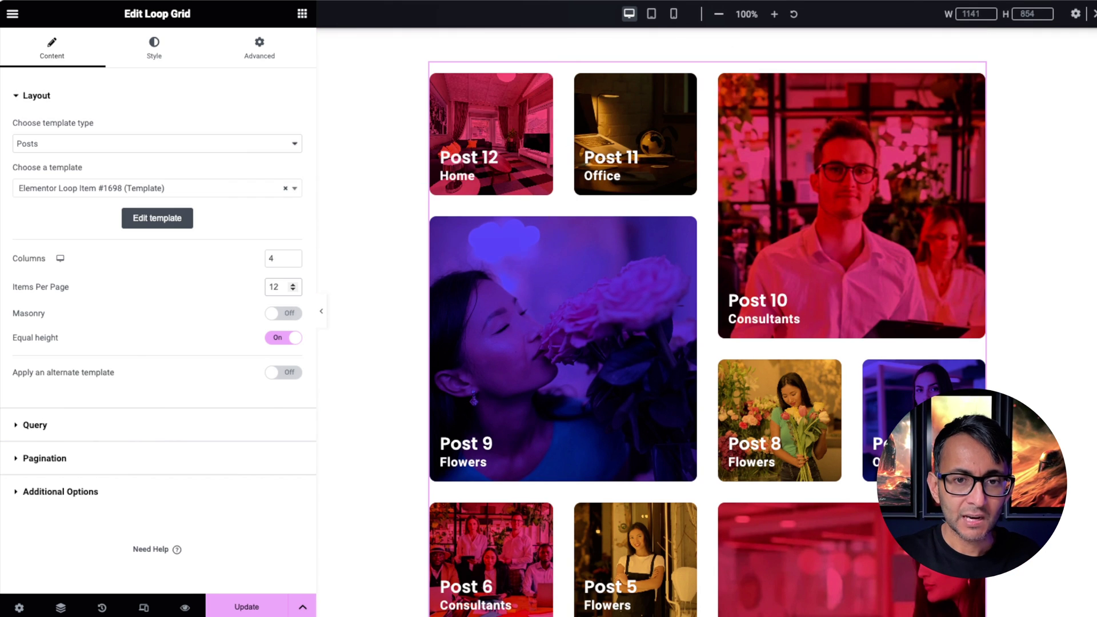
pyautogui.scroll(-4, 704, 254)
pyautogui.scroll(1, 639, 208)
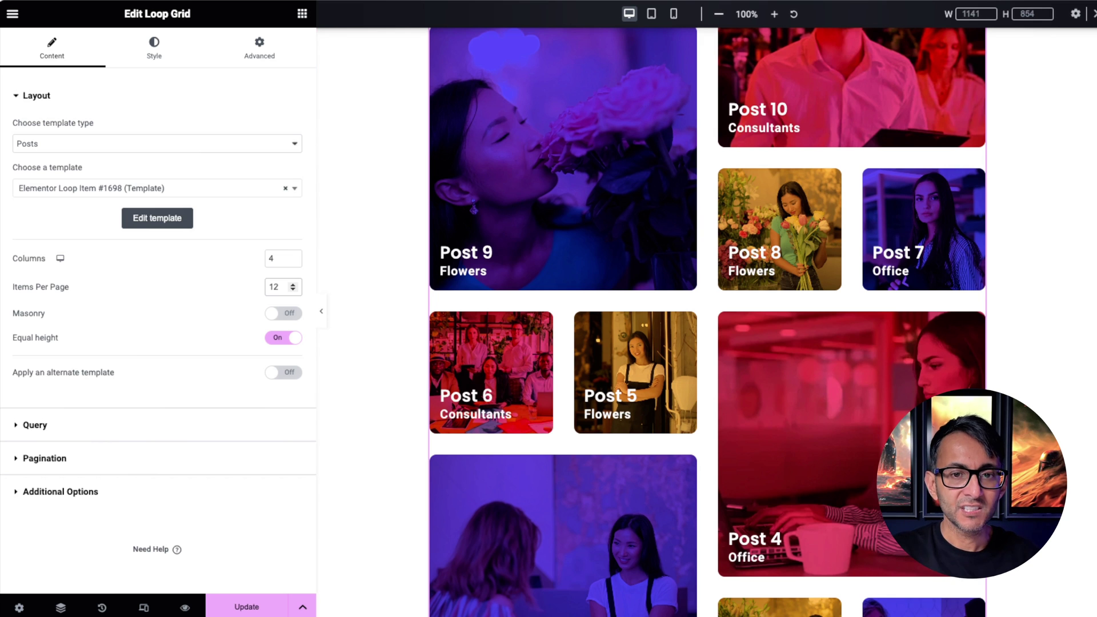
pyautogui.scroll(-5, 473, 366)
pyautogui.scroll(-5, 708, 320)
pyautogui.scroll(10, 708, 320)
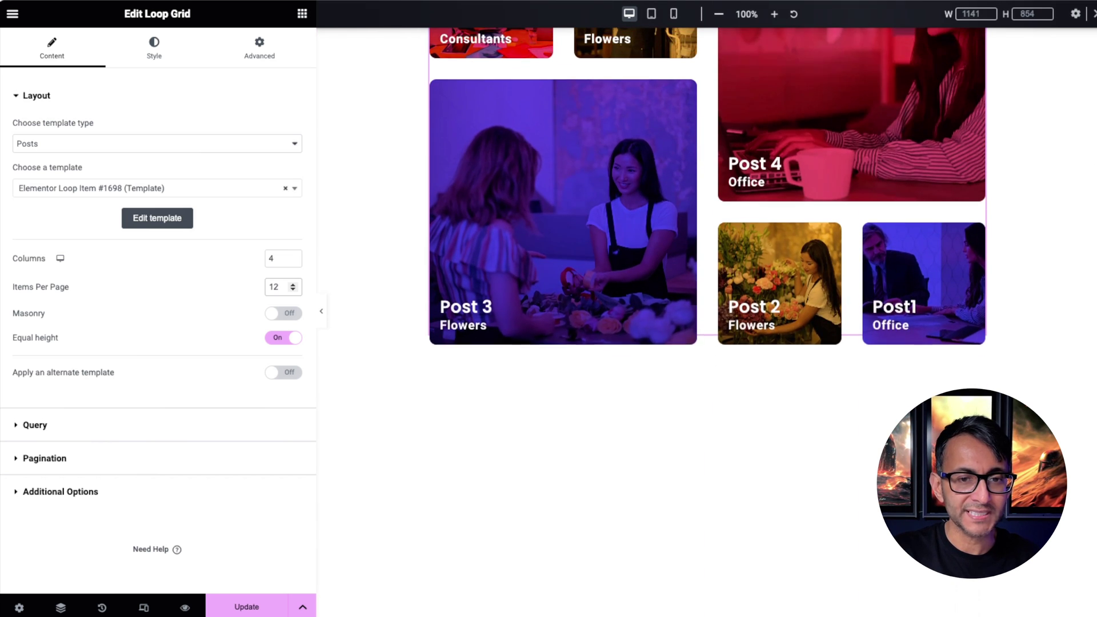
pyautogui.scroll(3, 643, 229)
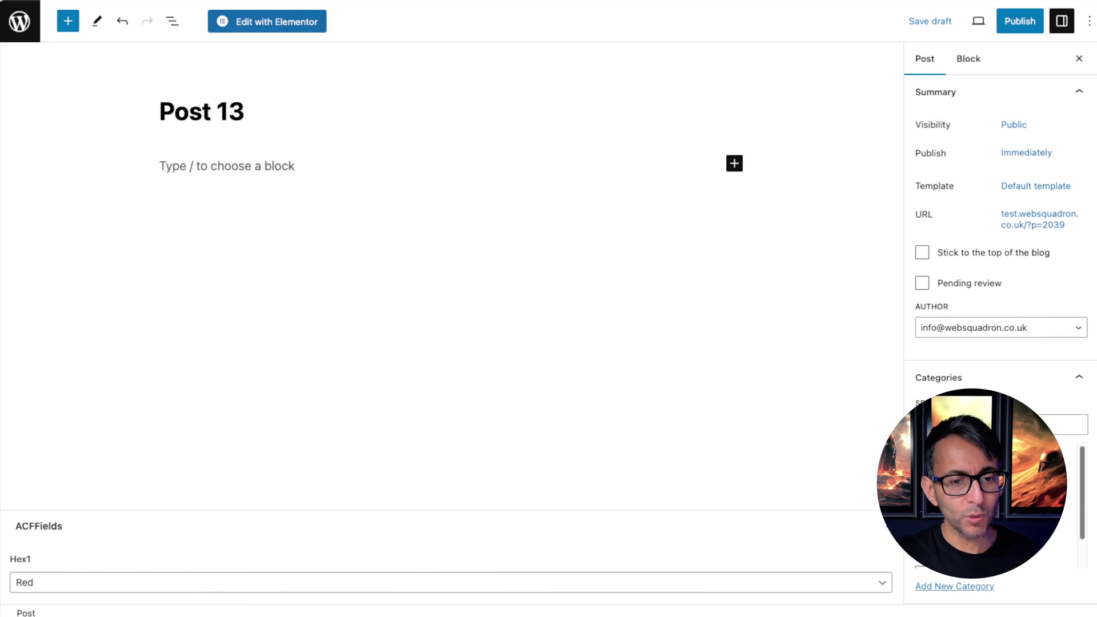
# Change Post 13's Hex1 colour from Red to Blue
pyautogui.scroll(-4, 965, 371)
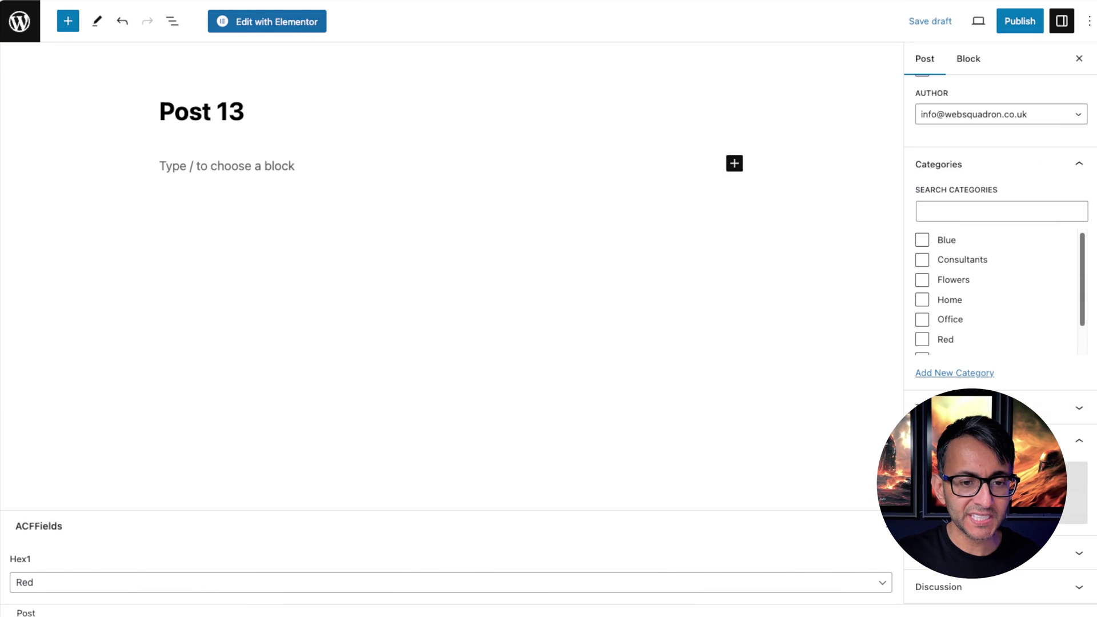
pyautogui.click(1001, 486)
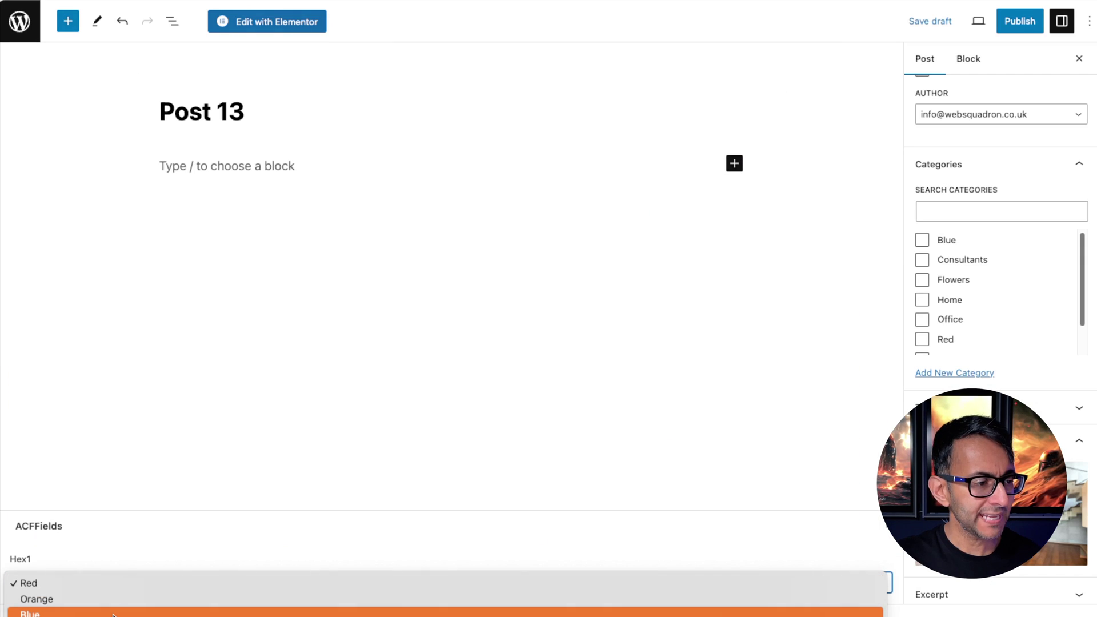
pyautogui.press('Escape')
pyautogui.press('Down')
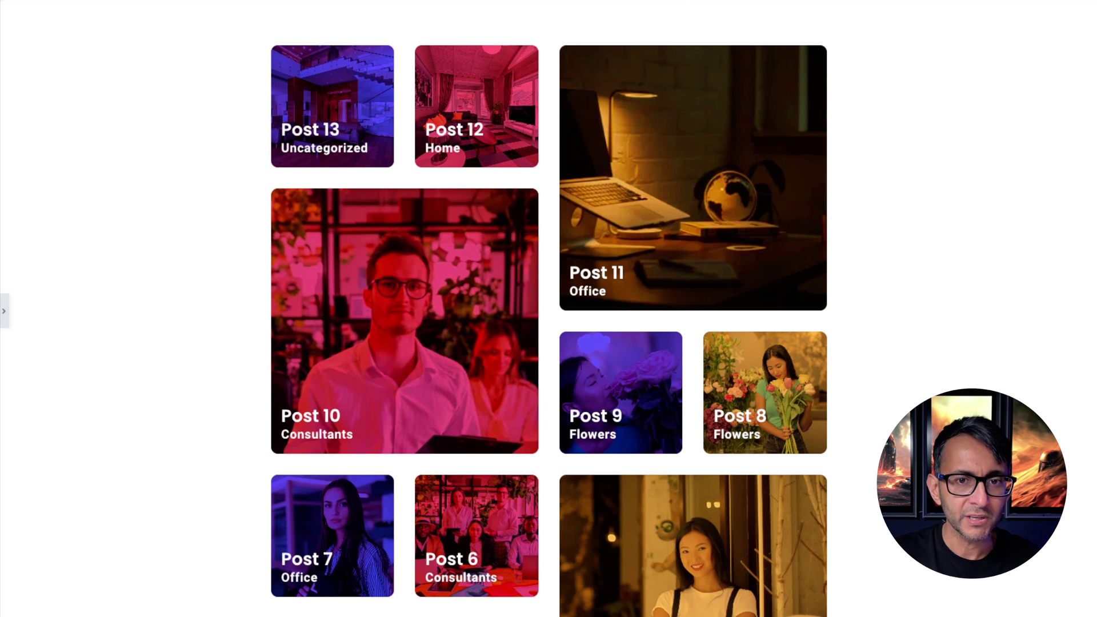
pyautogui.scroll(-5, 824, 208)
pyautogui.scroll(-5, 549, 308)
pyautogui.scroll(10, 549, 308)
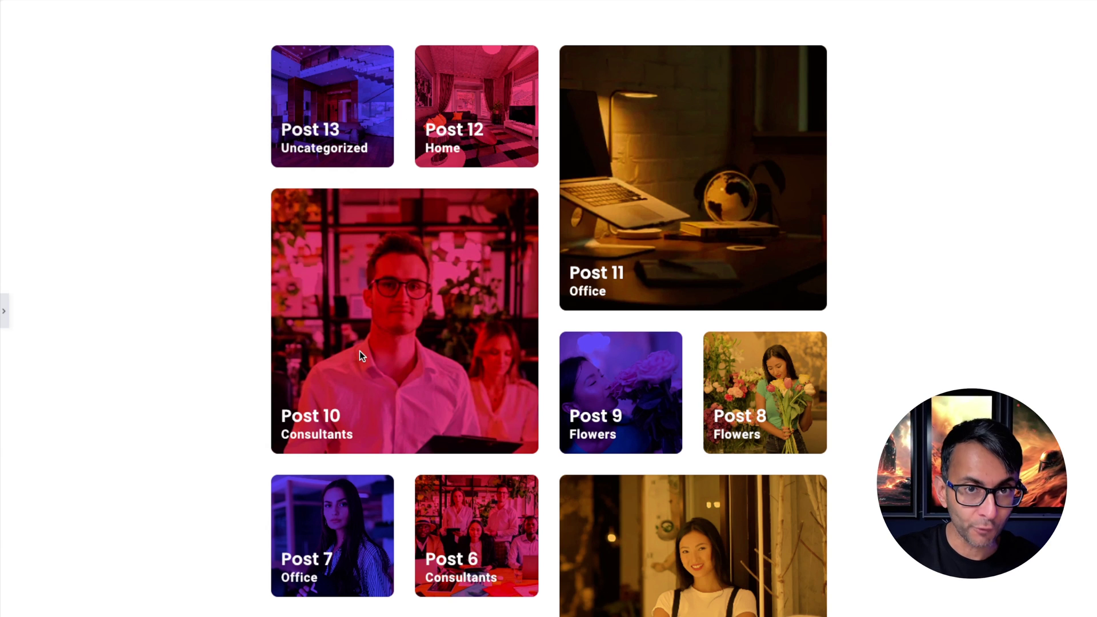
pyautogui.scroll(-9, 776, 355)
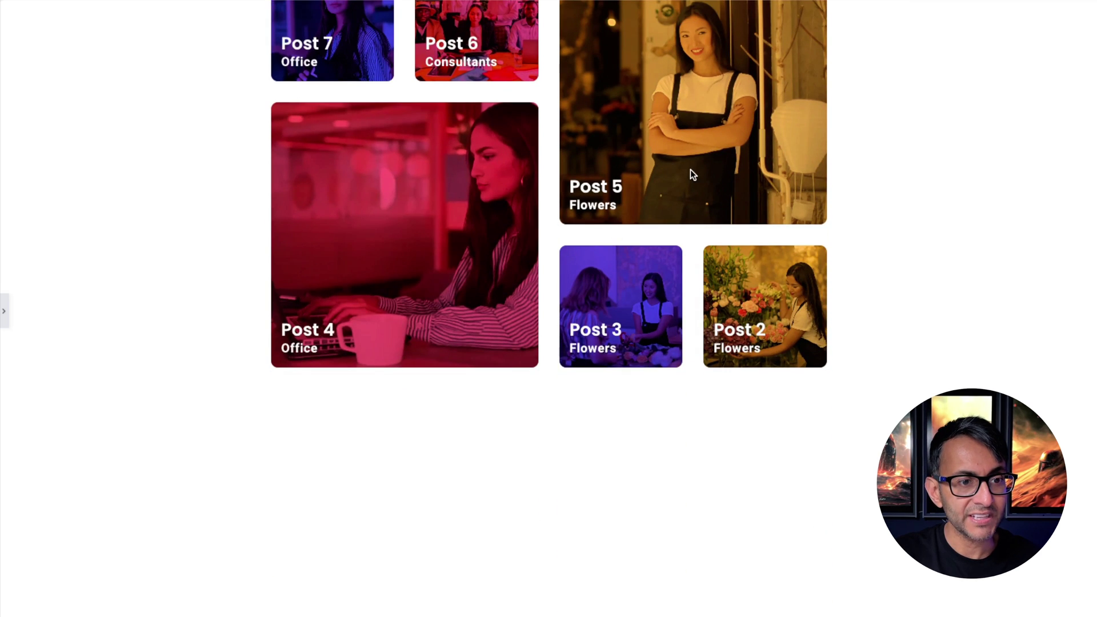
pyautogui.scroll(2, 691, 170)
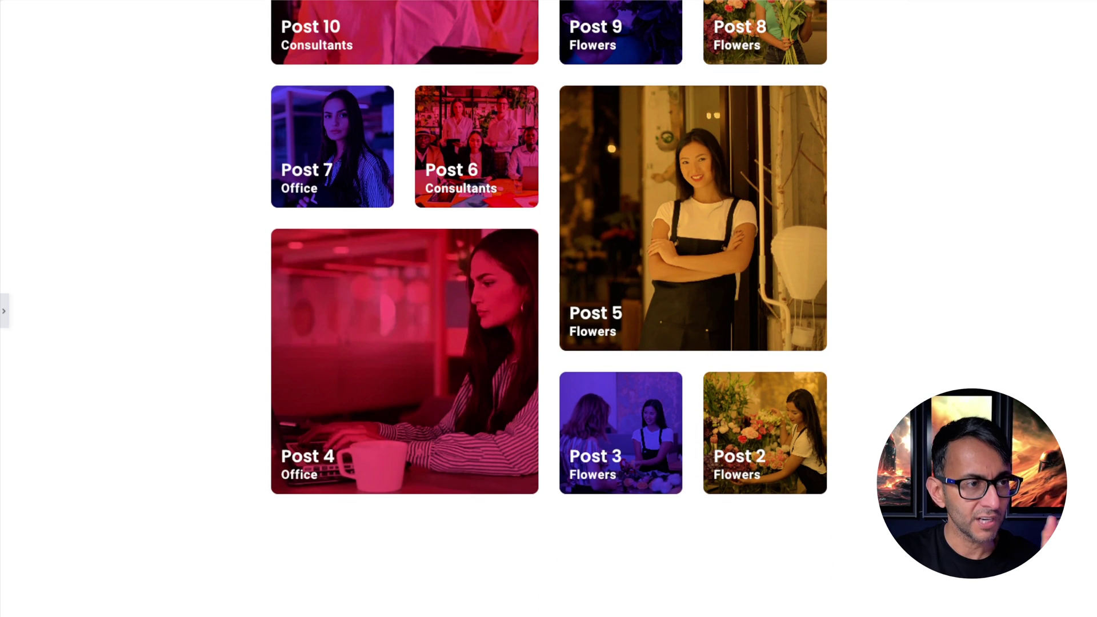
# Reopen the Loop Grid settings panel to confirm it still shows 12 items per page
pyautogui.click(3, 311)
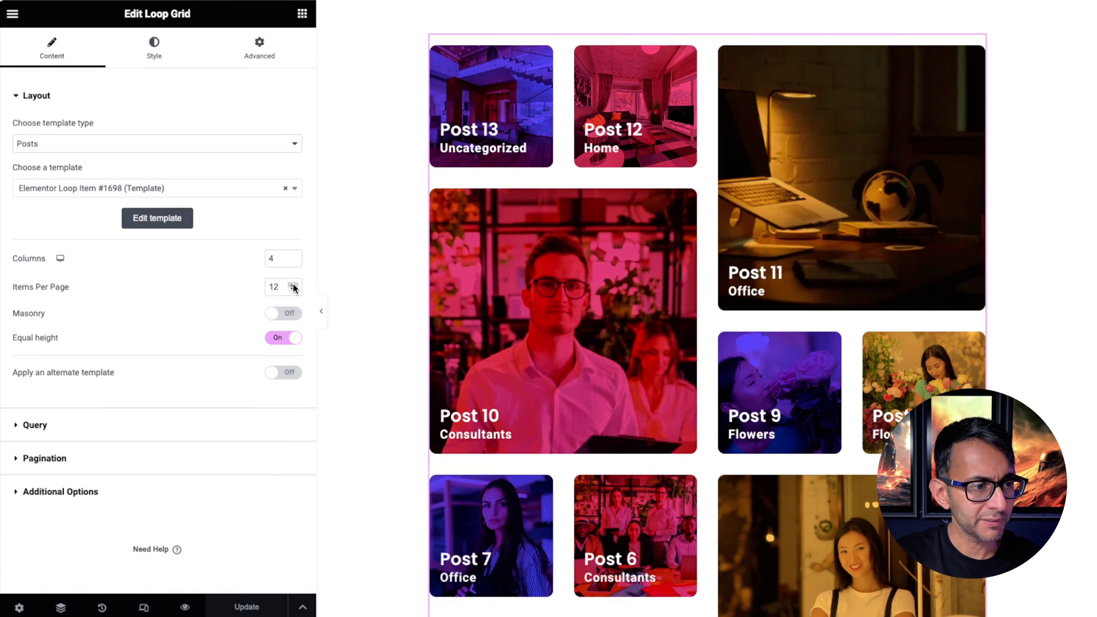